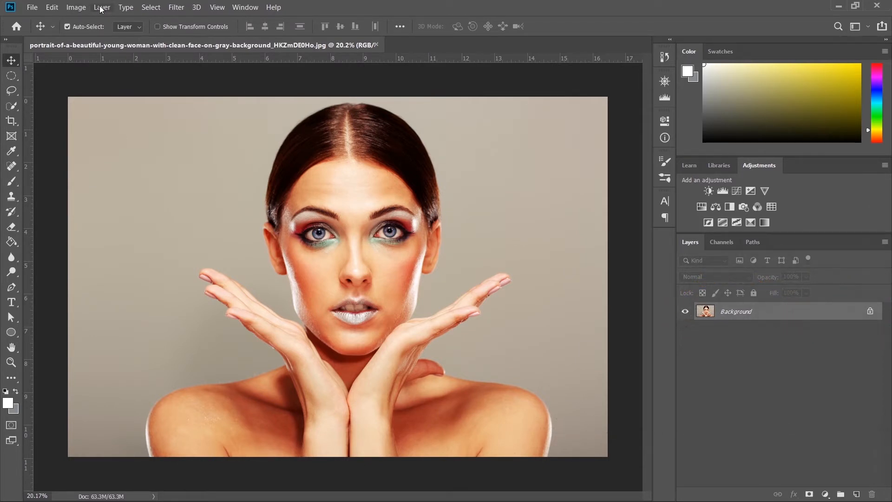
click(112, 8)
mouse_move(108, 19)
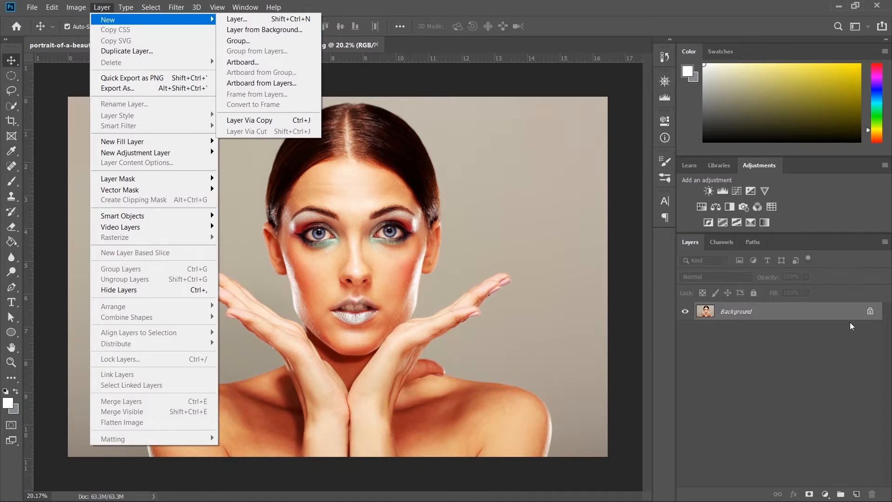
click(840, 344)
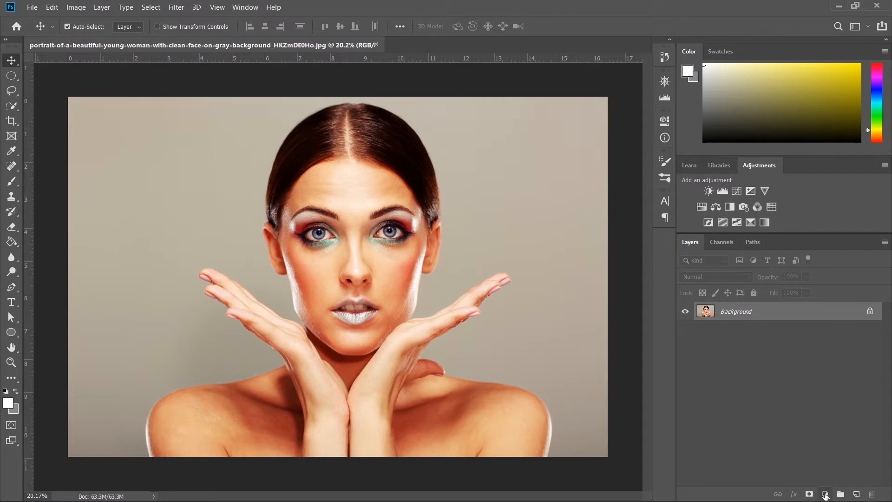
Step: Add a Curves adjustment layer and, with the on-image adjustment tool, darken the cheek tones and brighten the forehead tones in RGB
click(825, 494)
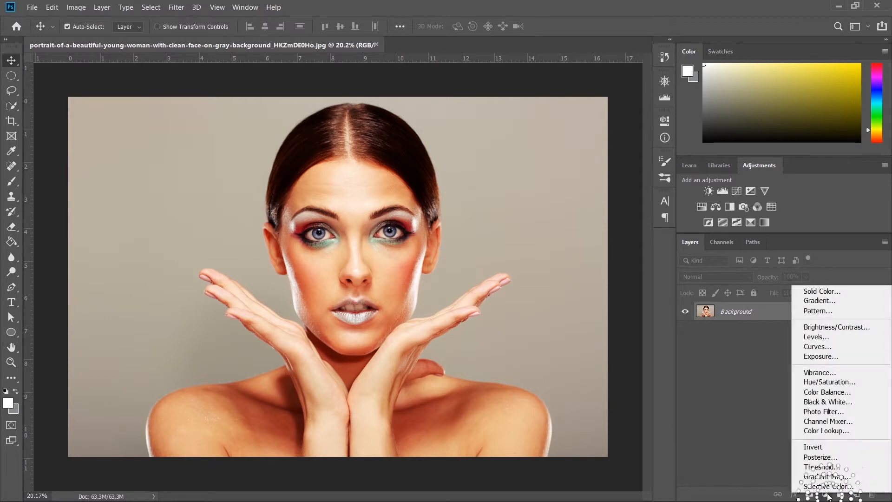
click(817, 347)
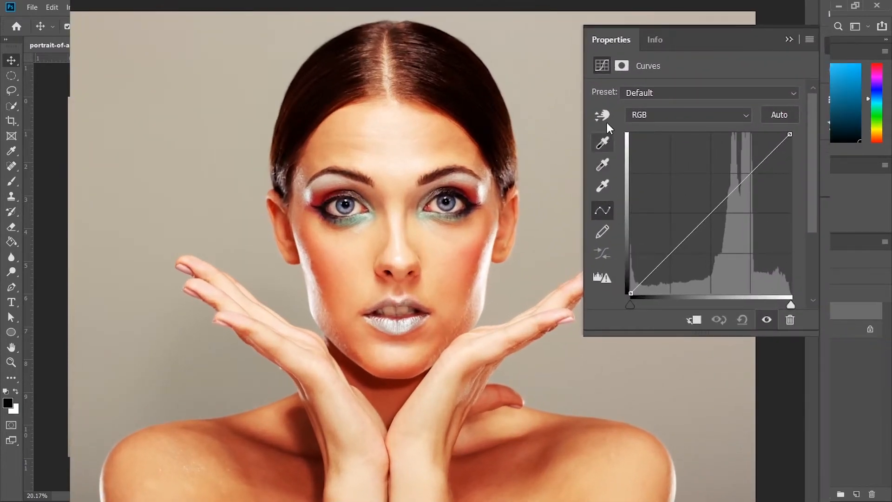
click(602, 115)
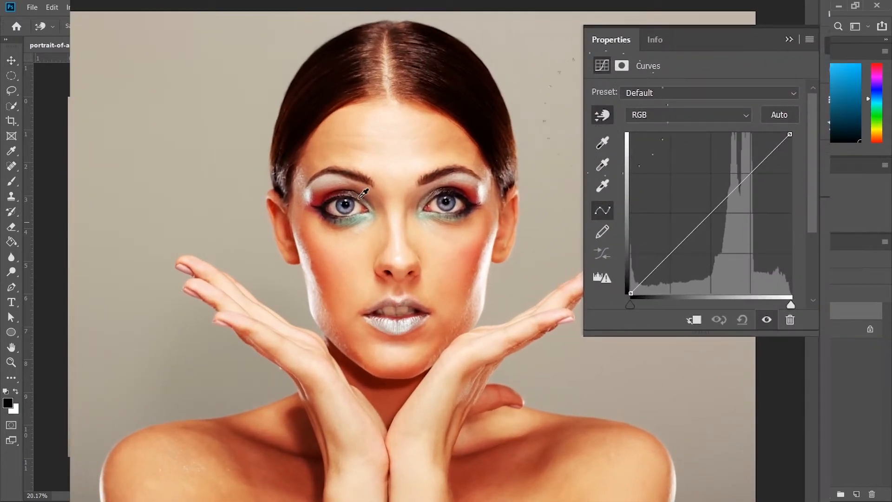
click(320, 259)
click(319, 259)
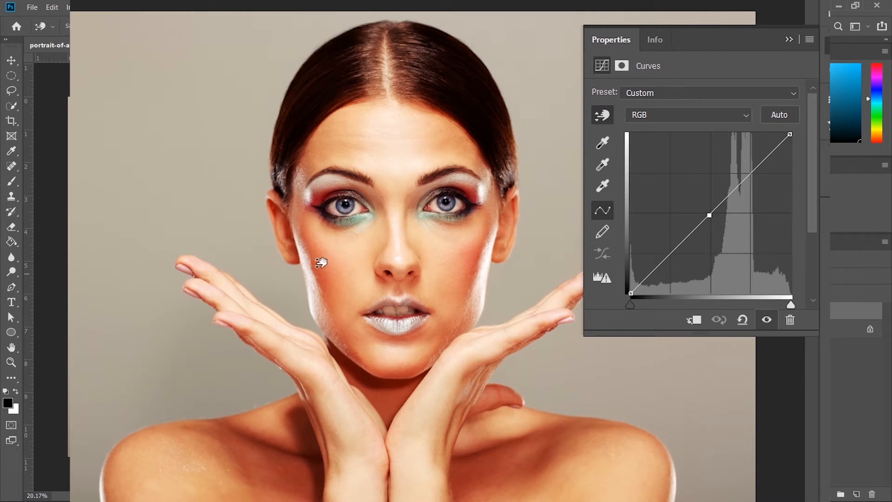
drag(321, 263, 325, 277)
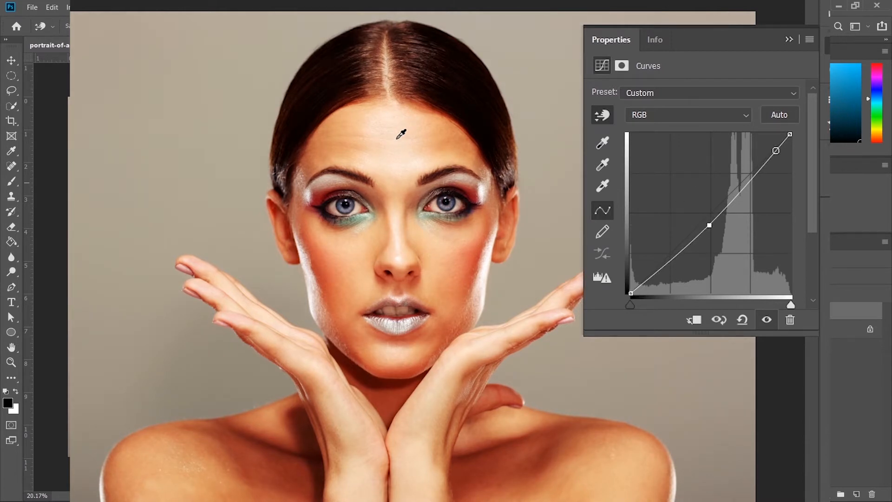
drag(401, 134, 391, 134)
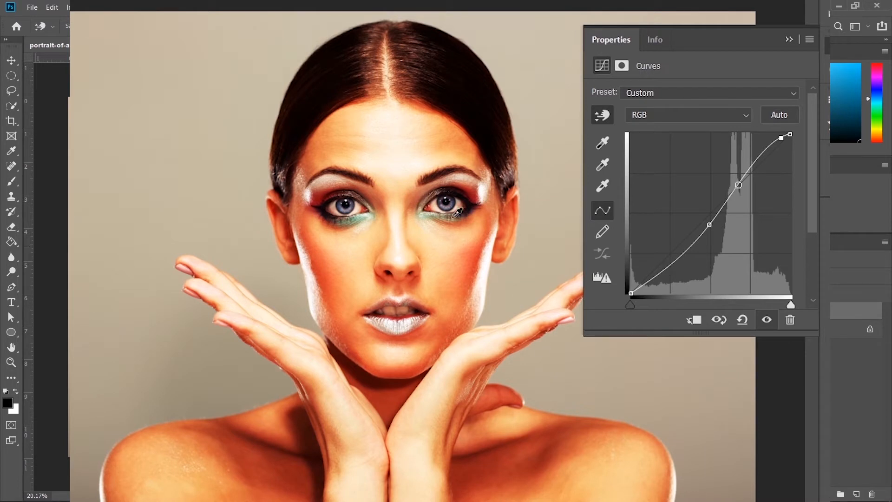
Step: Shape the Blue channel curve by sampling the photo, lowering it at the cheek tone and raising it at the forehead tone
click(745, 115)
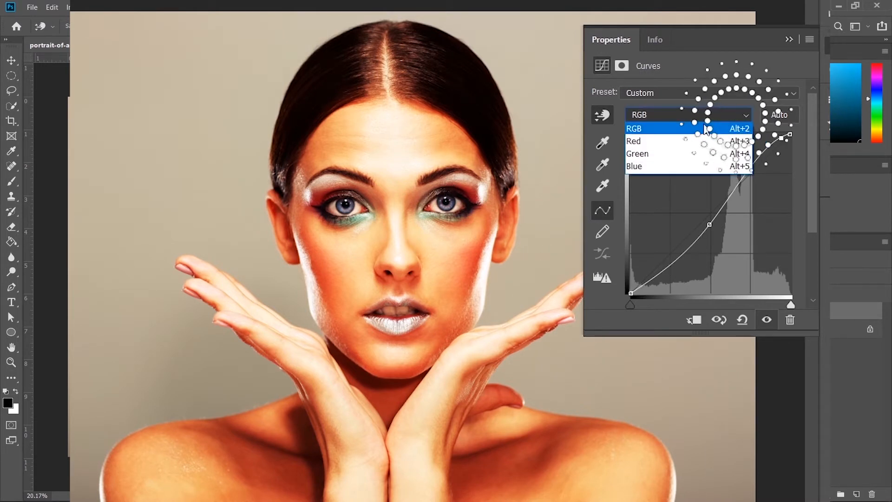
click(646, 167)
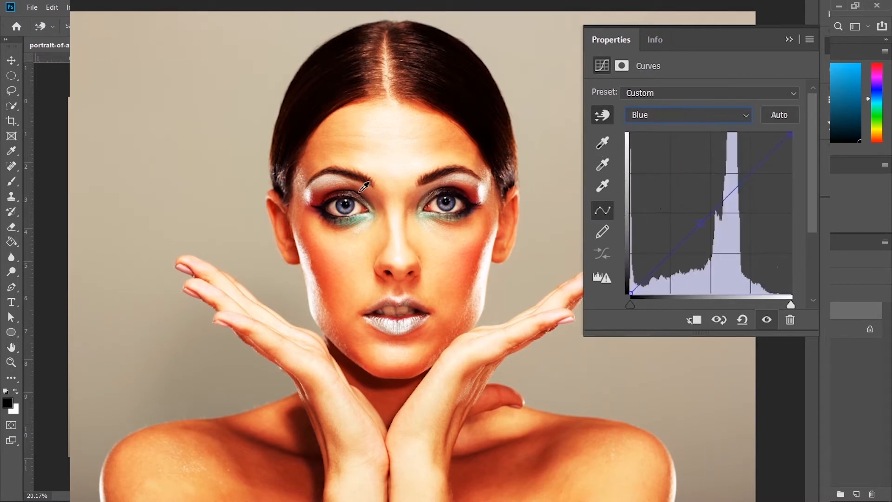
mouse_move(315, 234)
mouse_down()
mouse_move(321, 248)
mouse_move(315, 243)
mouse_up()
click(397, 138)
drag(396, 138, 384, 130)
Step: Bend the Green channel curve into a slight S by lowering the cheek tone and lifting the forehead tone
click(748, 115)
click(658, 142)
click(650, 154)
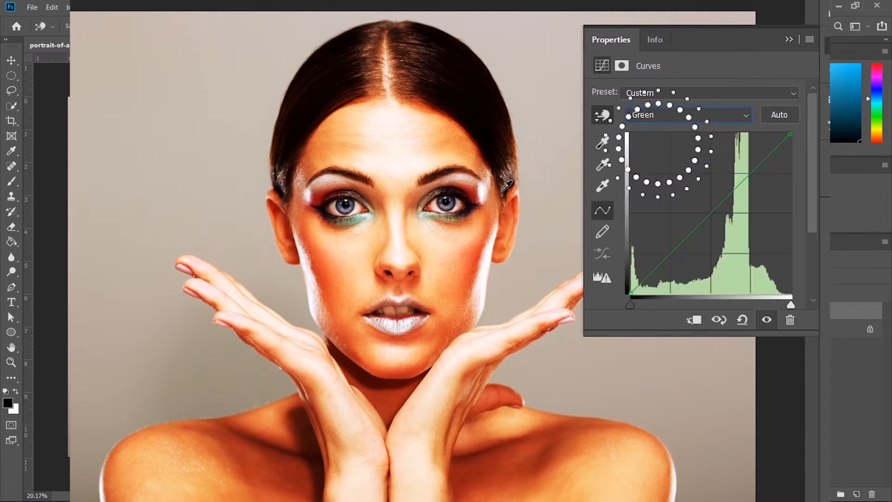
click(309, 236)
mouse_move(309, 236)
mouse_down()
mouse_move(319, 245)
mouse_move(319, 231)
mouse_up()
click(400, 149)
drag(401, 149, 398, 138)
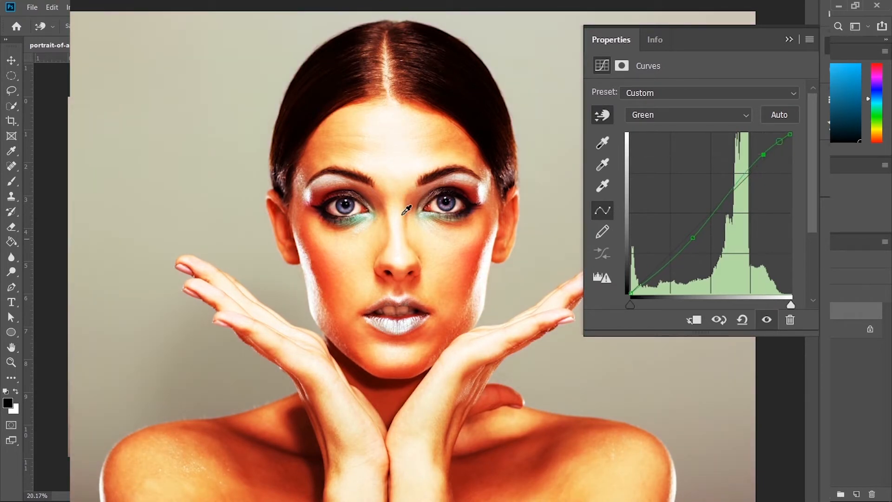
Step: Shape the Red channel curve into a gentle S with lowered shadows and raised highlights, and collapse the curve settings
click(748, 115)
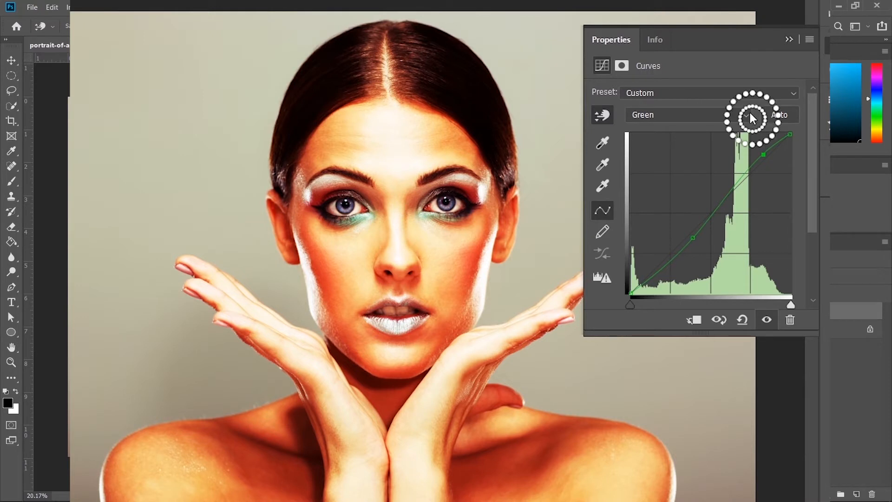
click(646, 141)
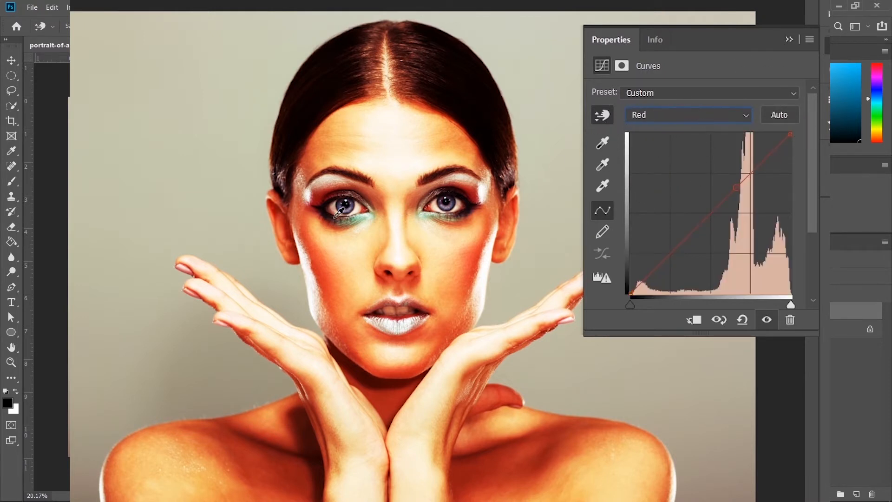
drag(318, 249, 326, 260)
drag(398, 160, 398, 135)
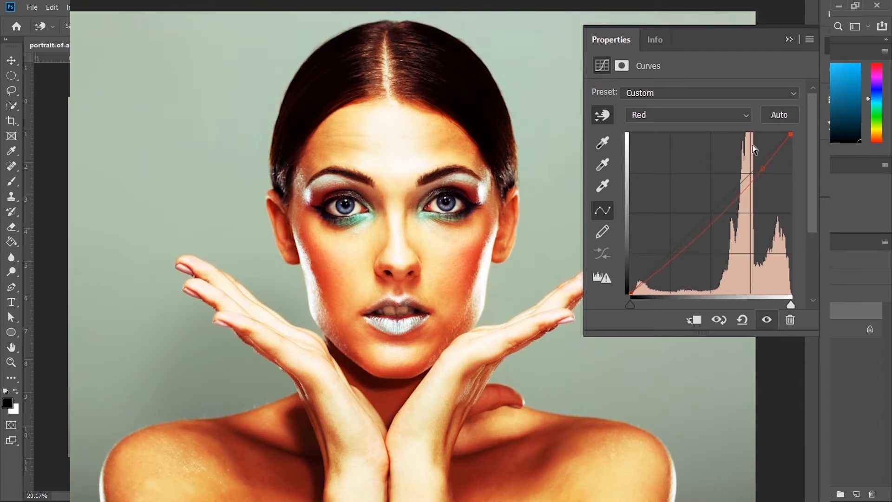
mouse_move(760, 168)
mouse_down()
mouse_move(753, 144)
mouse_move(757, 172)
mouse_up()
drag(319, 253, 307, 234)
click(670, 255)
drag(671, 256, 672, 262)
drag(759, 174, 752, 173)
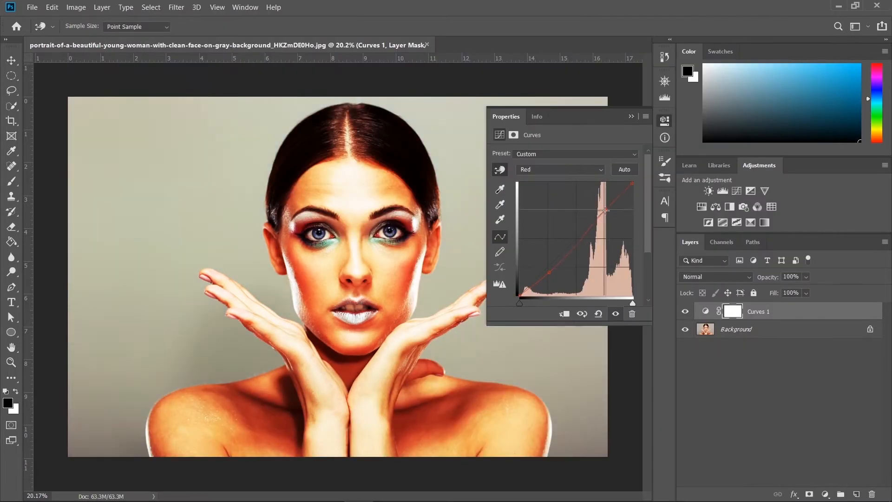
drag(605, 211, 603, 210)
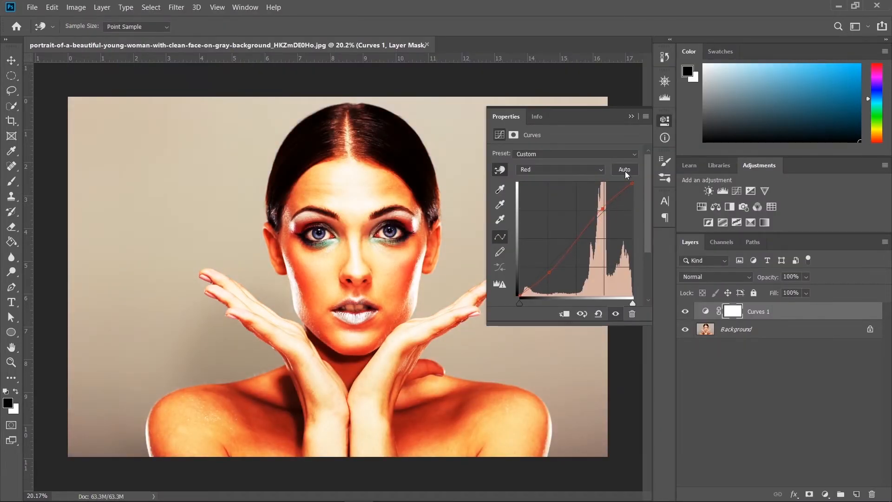
click(631, 119)
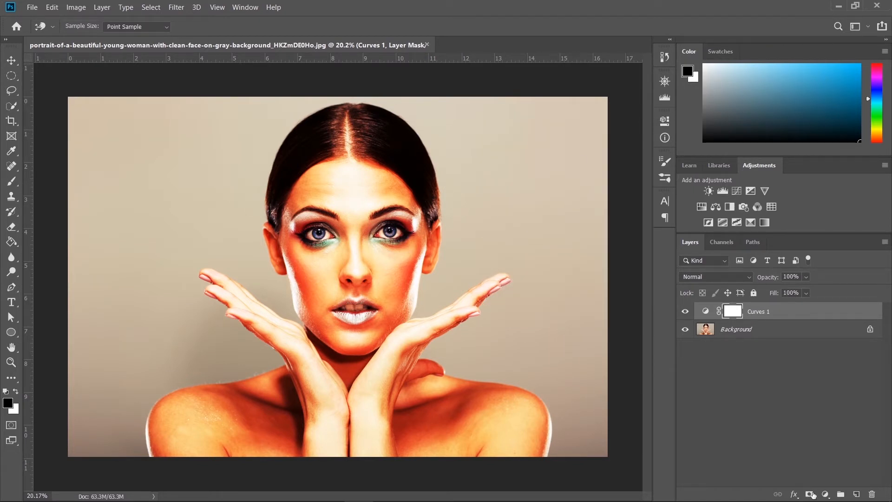
Step: Add a second Curves adjustment layer with an RGB S-curve that darkens the shoulder shadows and lifts the highlights, and return to the Move tool
click(826, 492)
click(825, 349)
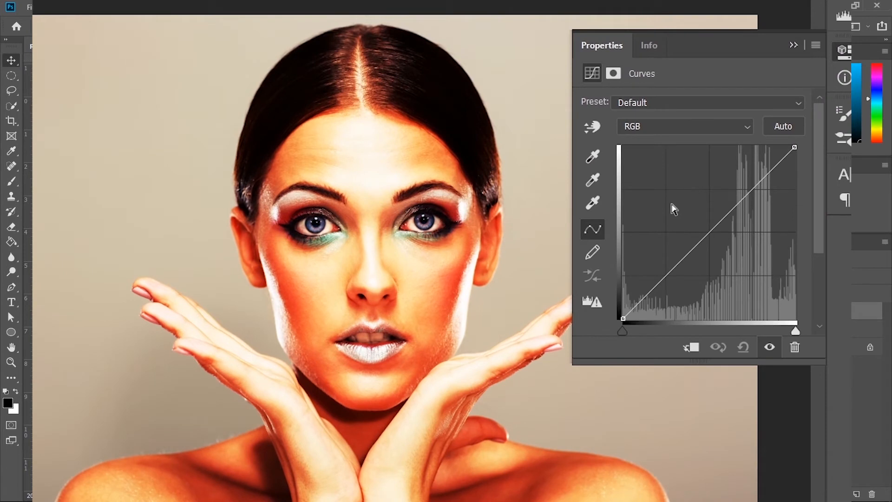
click(593, 126)
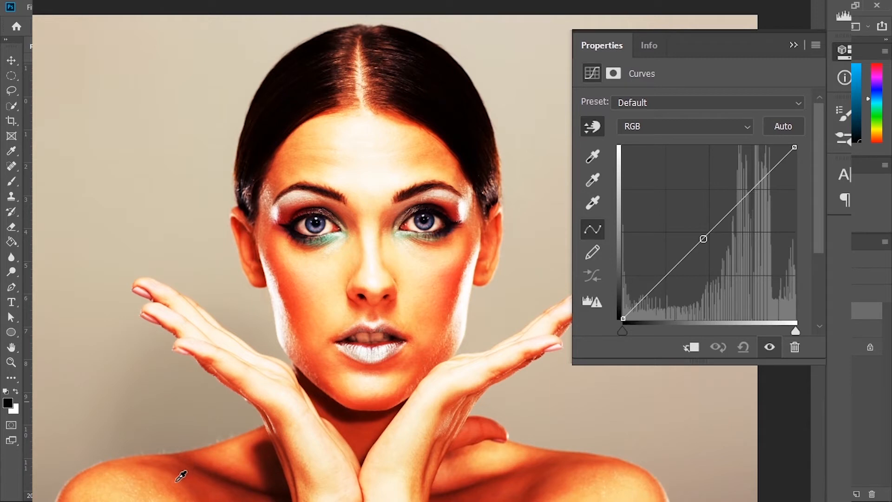
drag(209, 486, 210, 501)
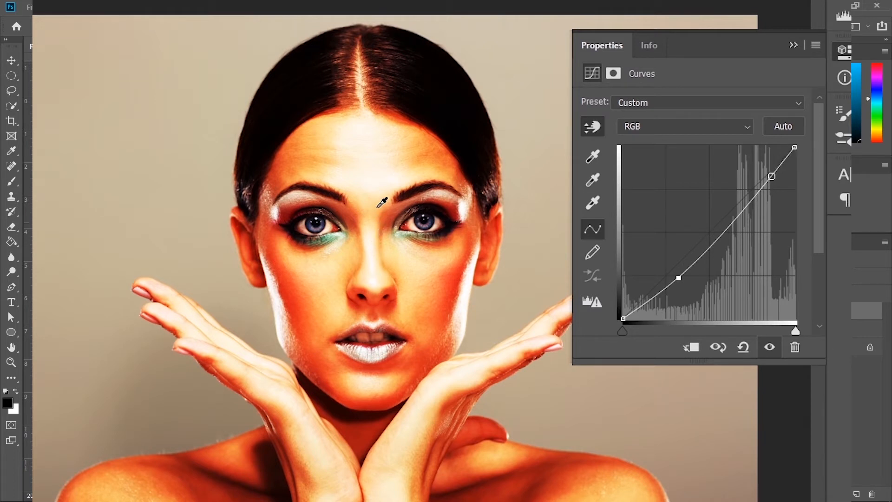
click(764, 187)
drag(764, 186, 758, 179)
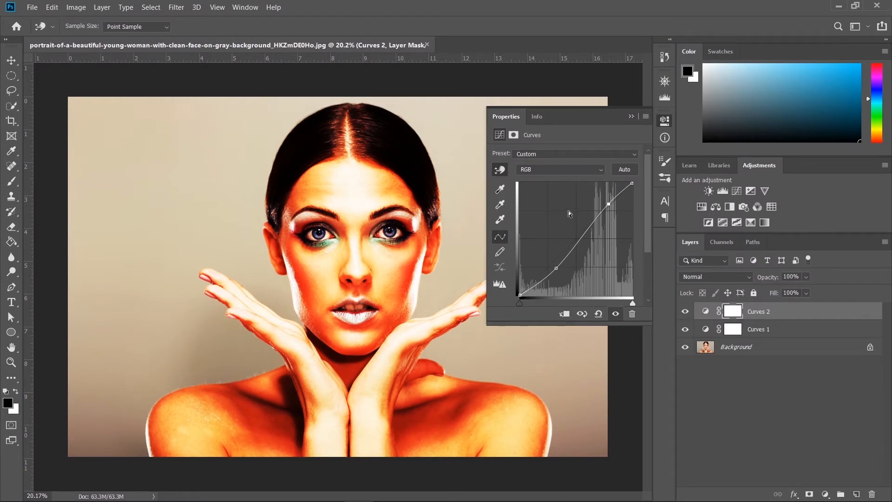
key(v)
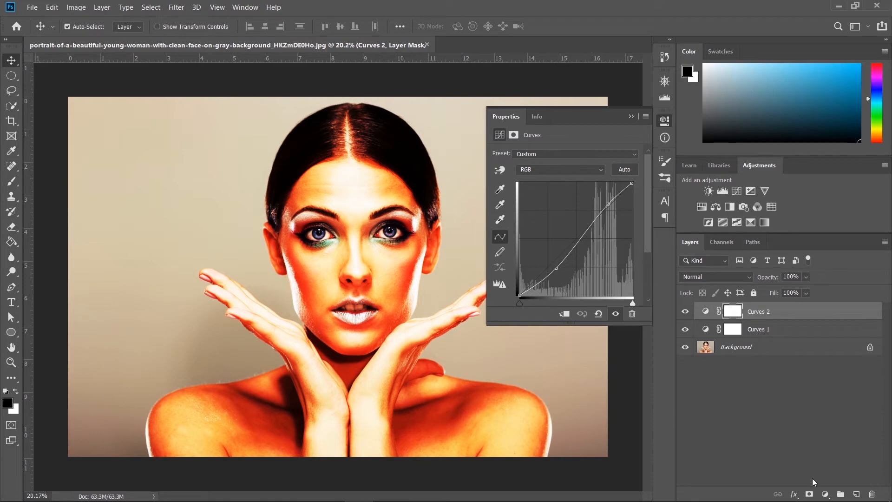
Step: Add a Photo Filter adjustment layer using Cooling Filter (80), with the layer opacity at 100%
click(825, 494)
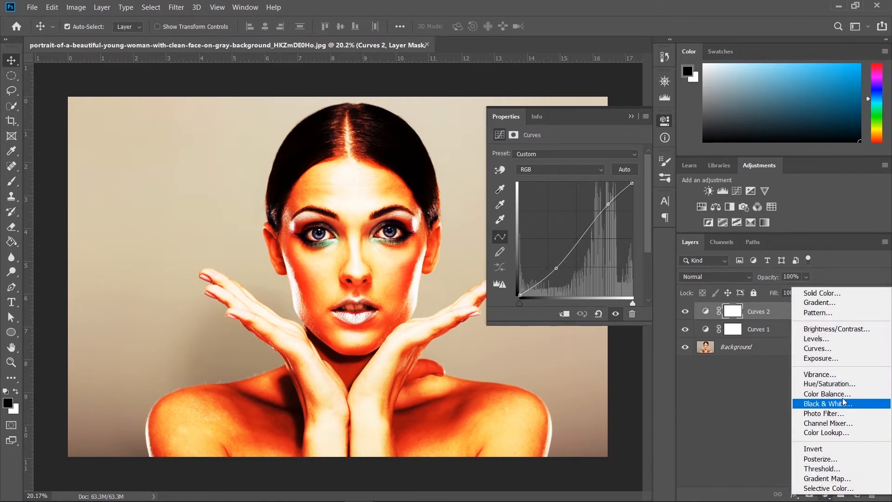
click(821, 413)
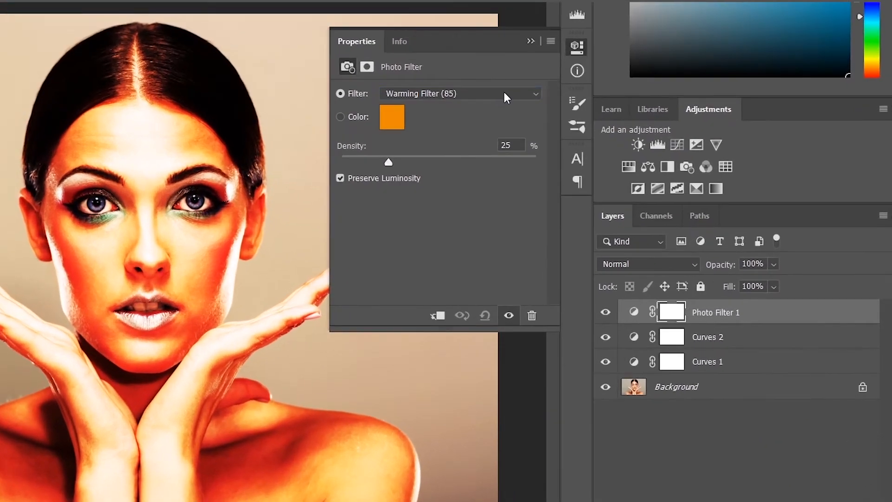
click(612, 154)
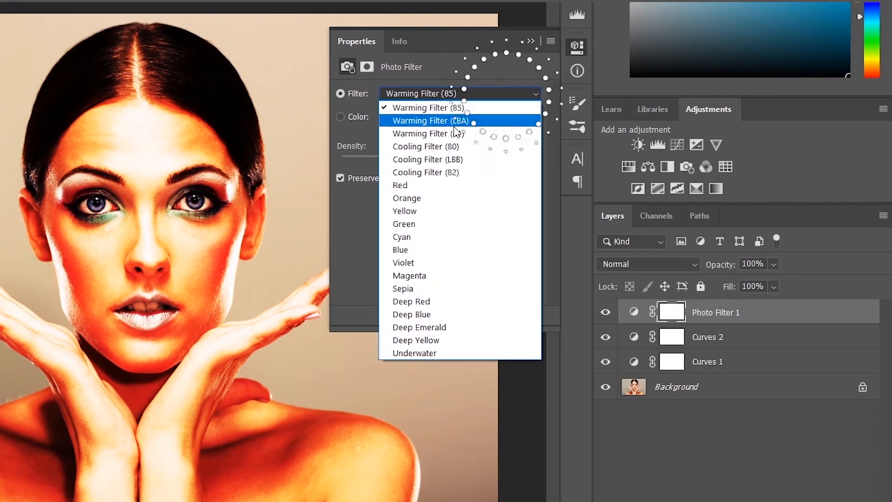
click(438, 147)
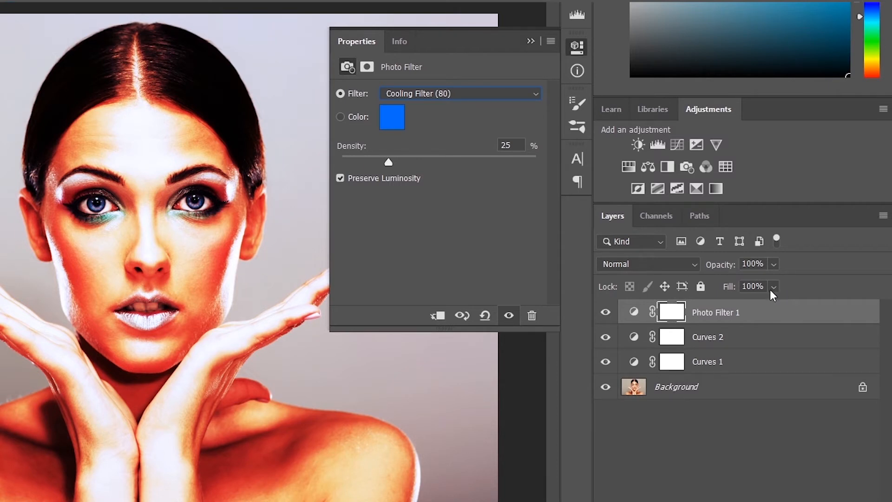
click(774, 264)
drag(792, 283, 812, 293)
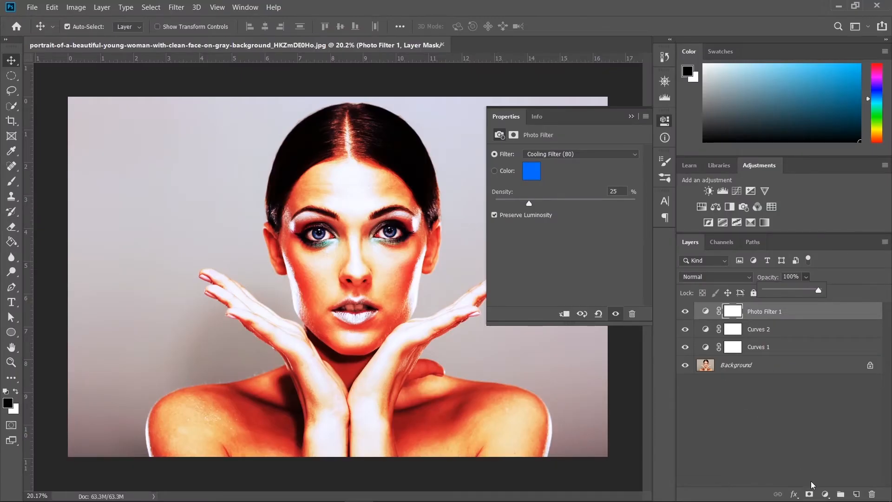
Step: Add a Vibrance adjustment layer with Vibrance at +10 and move it below the Photo Filter layer
click(826, 495)
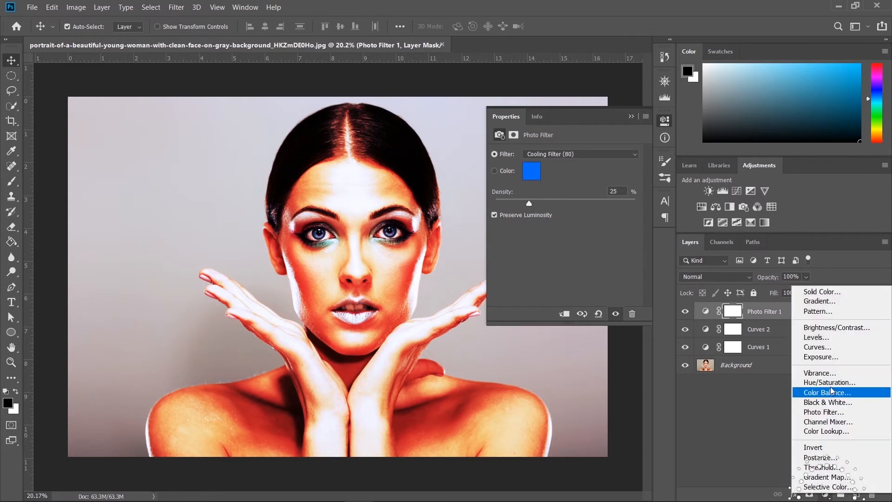
click(830, 375)
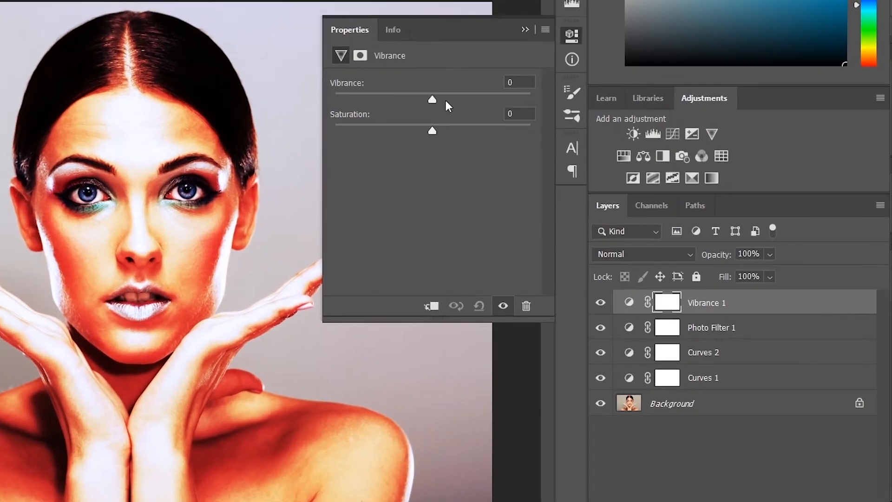
drag(565, 166, 583, 166)
drag(479, 99, 442, 119)
click(753, 303)
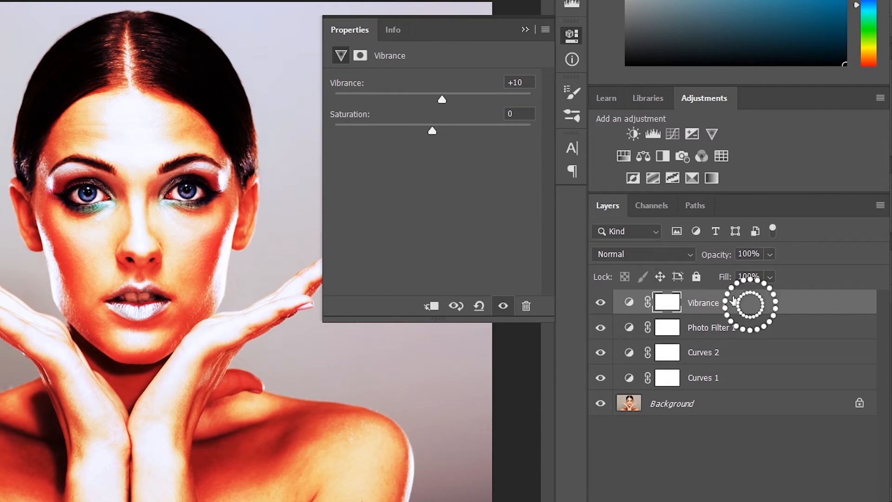
drag(759, 312, 776, 339)
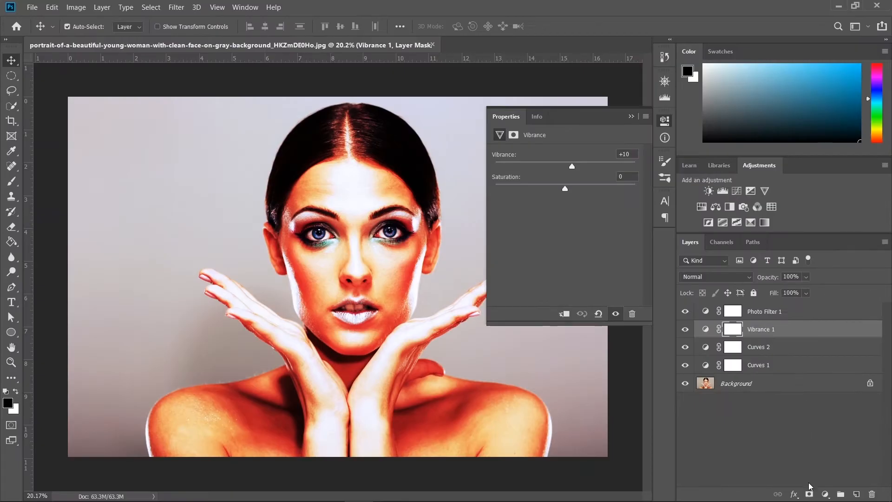
Step: Add a Black & White adjustment layer above the Vibrance layer and set its blend mode to Luminosity
click(826, 494)
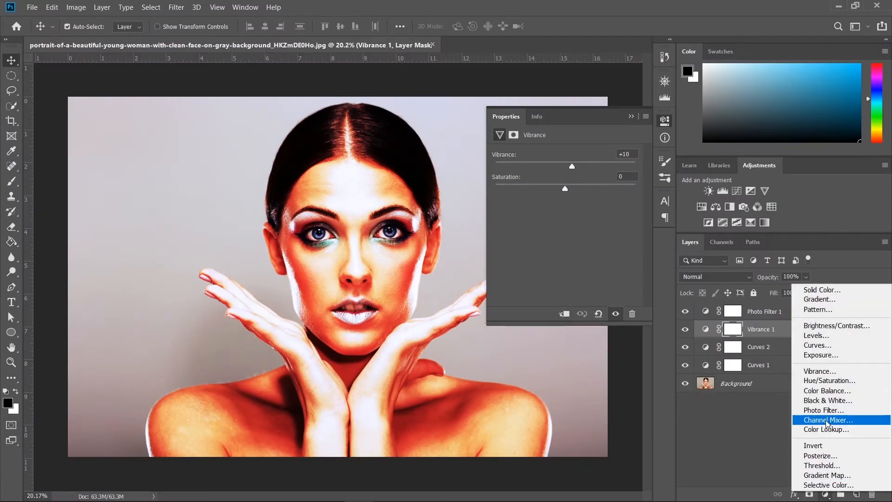
click(823, 400)
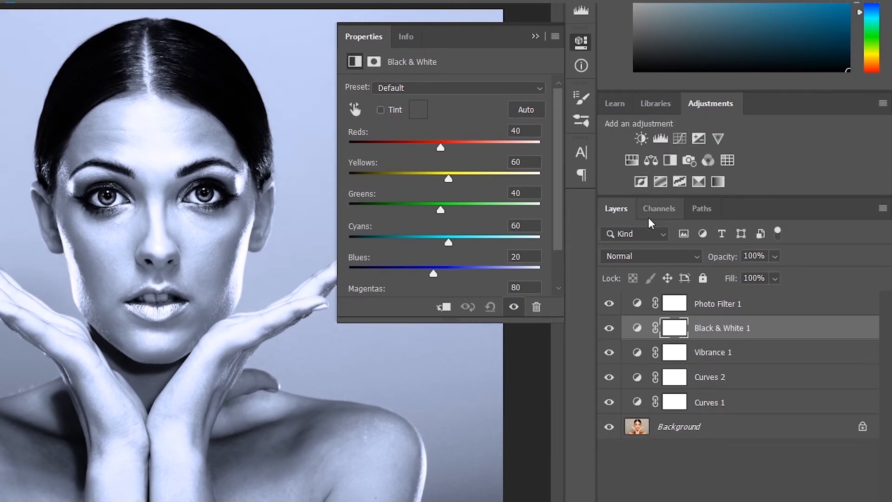
click(682, 263)
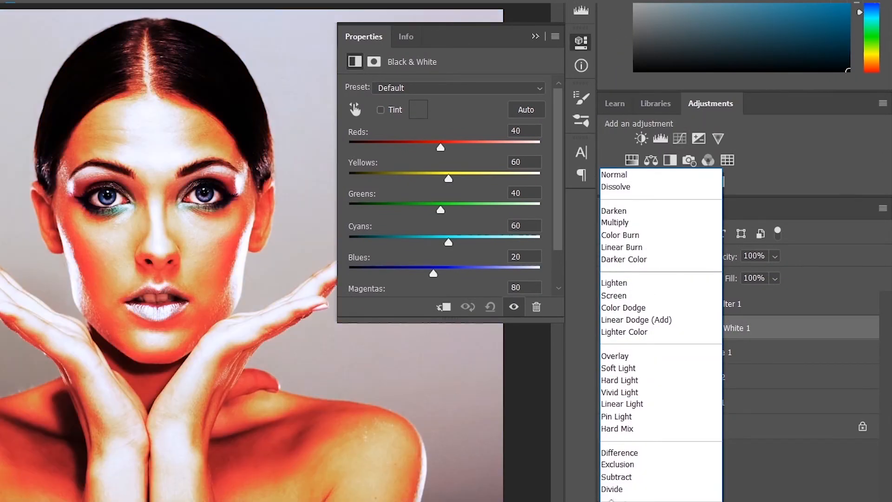
click(611, 501)
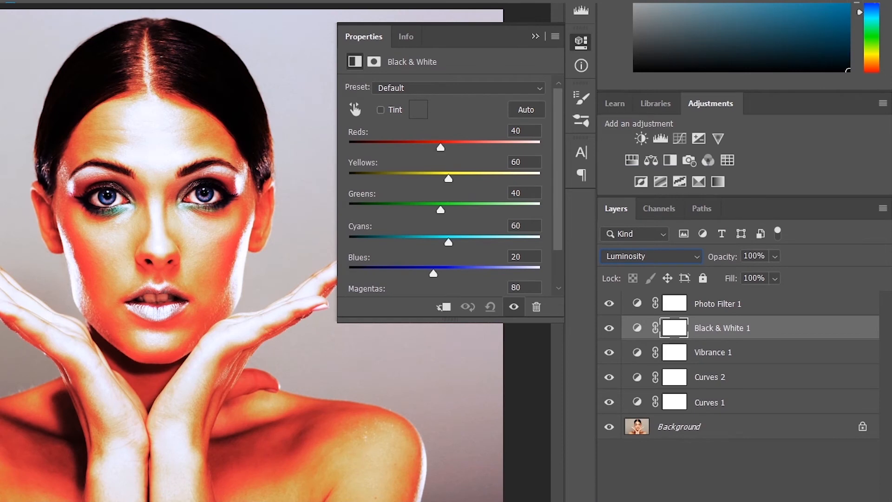
Step: Set the Black & White adjustment to Reds 44, Yellows 63, Greens 56, Cyans 79 and Blues 27
drag(440, 148, 429, 152)
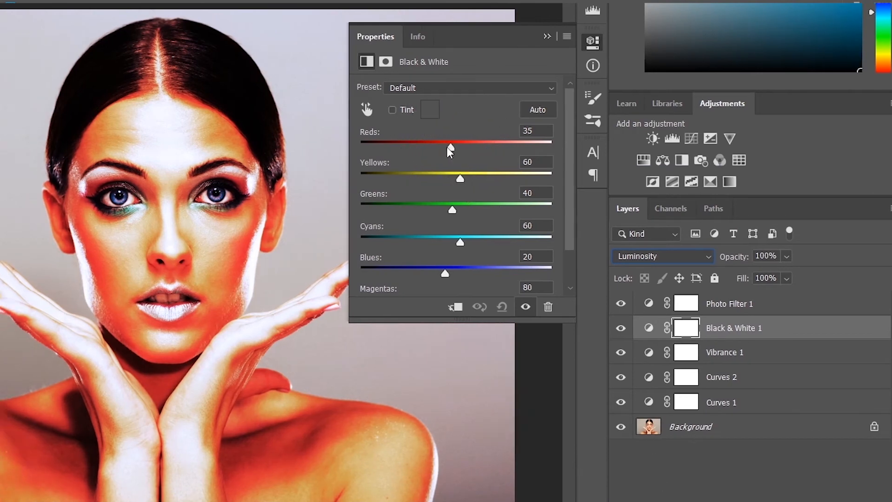
drag(557, 150, 568, 147)
click(576, 178)
drag(576, 177, 585, 243)
mouse_move(561, 274)
mouse_down()
mouse_move(614, 274)
mouse_move(554, 286)
mouse_move(565, 285)
mouse_up()
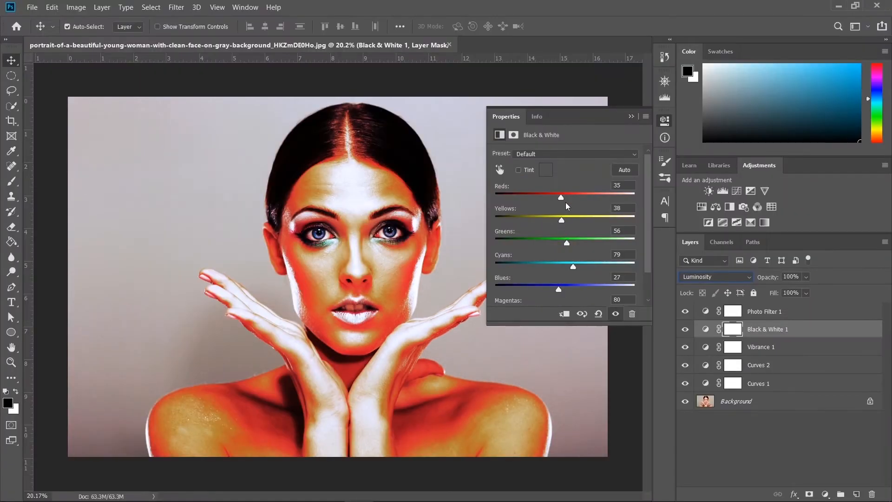
drag(562, 197, 569, 222)
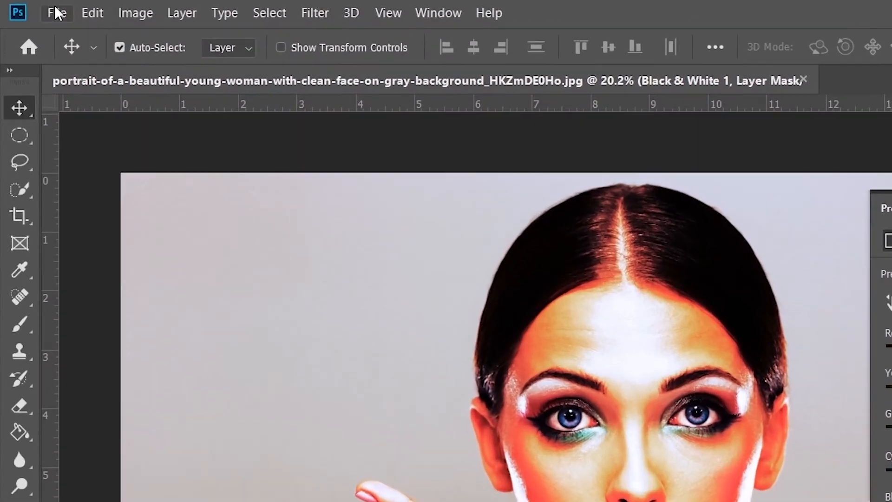
Step: Start exporting the grade as Color Lookup Tables, with the description "Beauty"
click(32, 7)
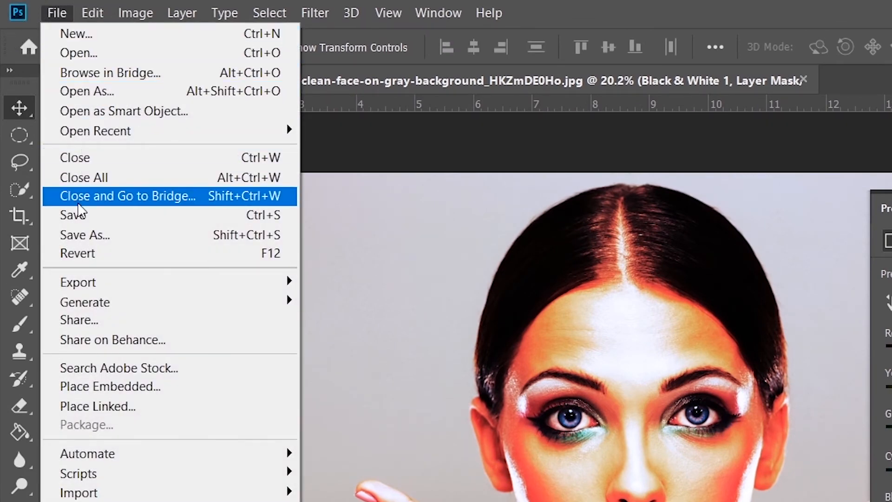
click(117, 282)
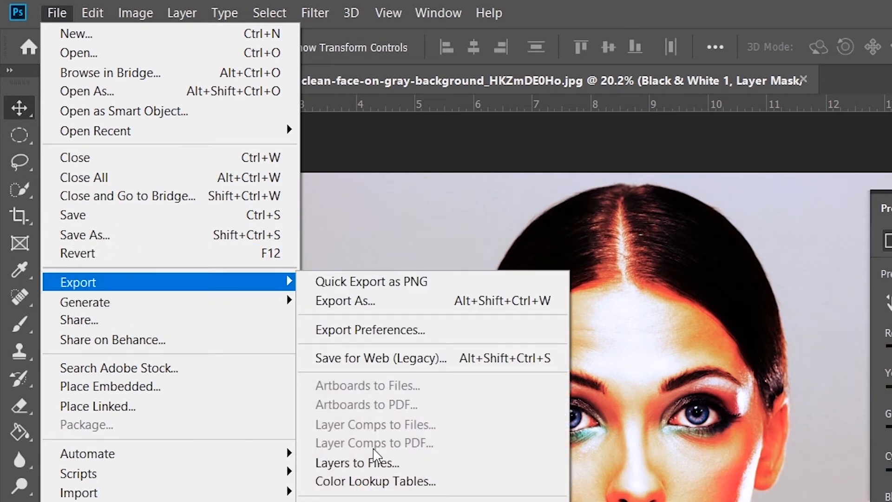
click(363, 483)
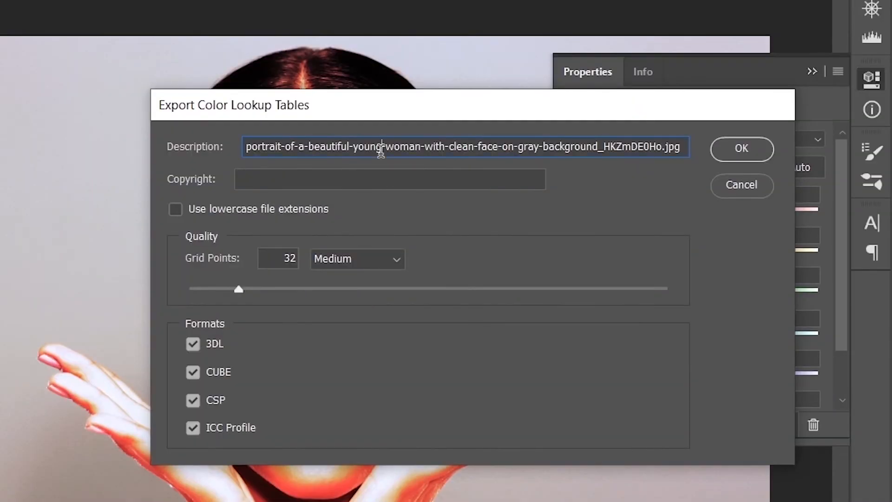
double_click(381, 148)
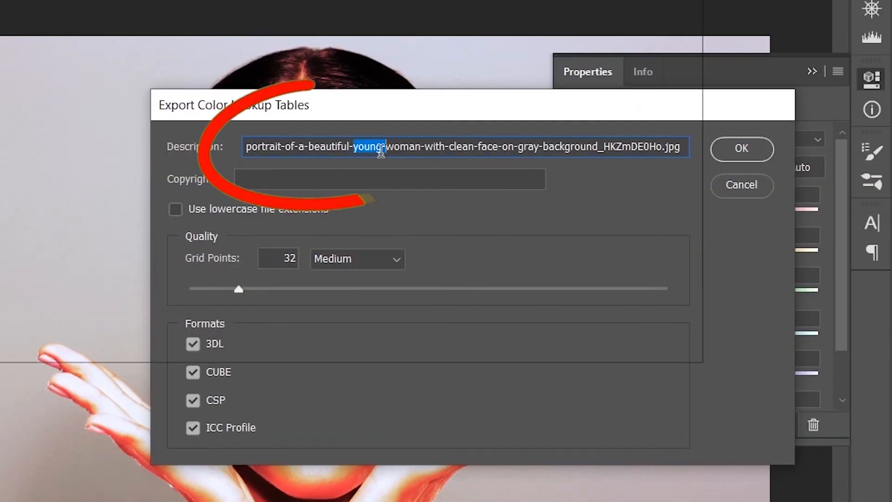
triple_click(381, 148)
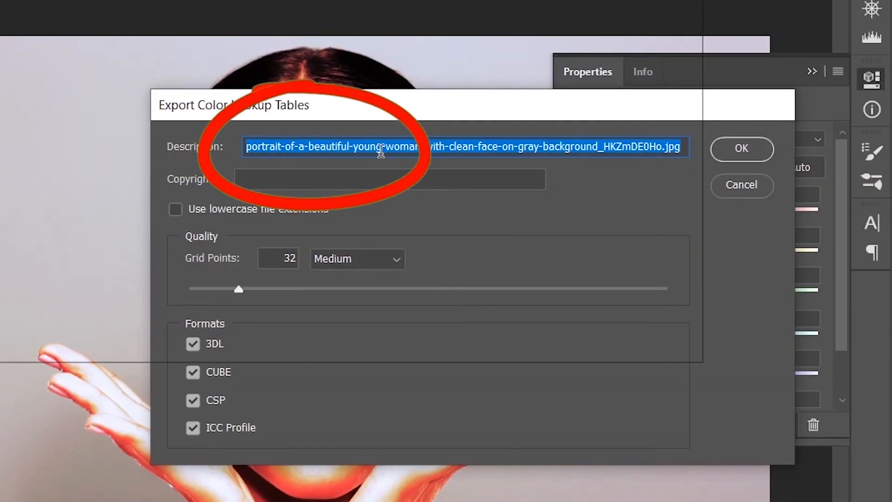
text(Beauty)
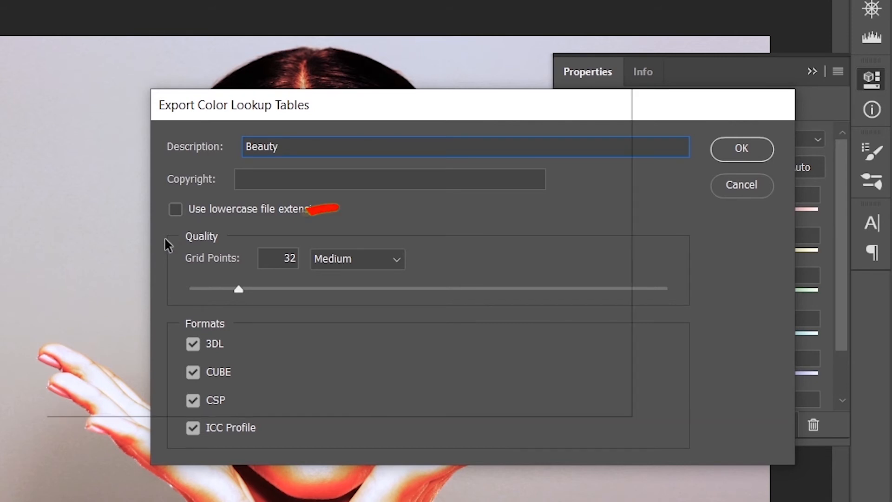
Step: Keep the export quality at Medium with 32 grid points, leave only the CUBE format enabled, and accept the export settings
click(396, 267)
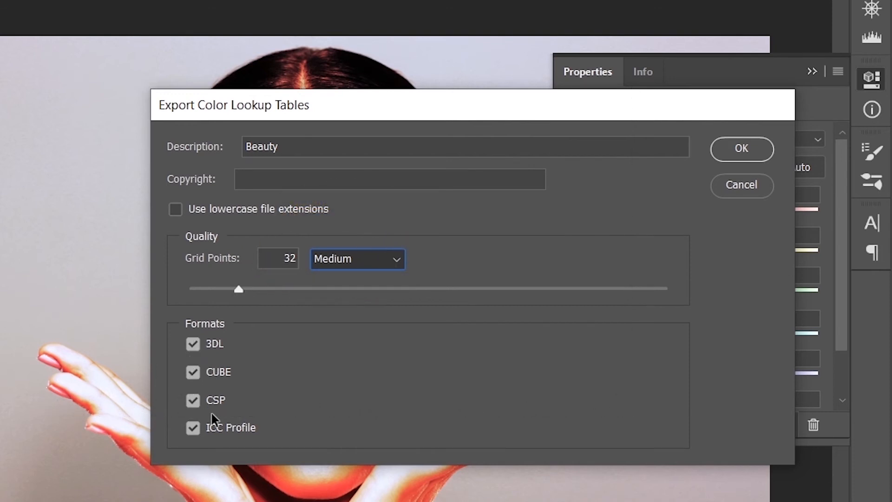
click(192, 344)
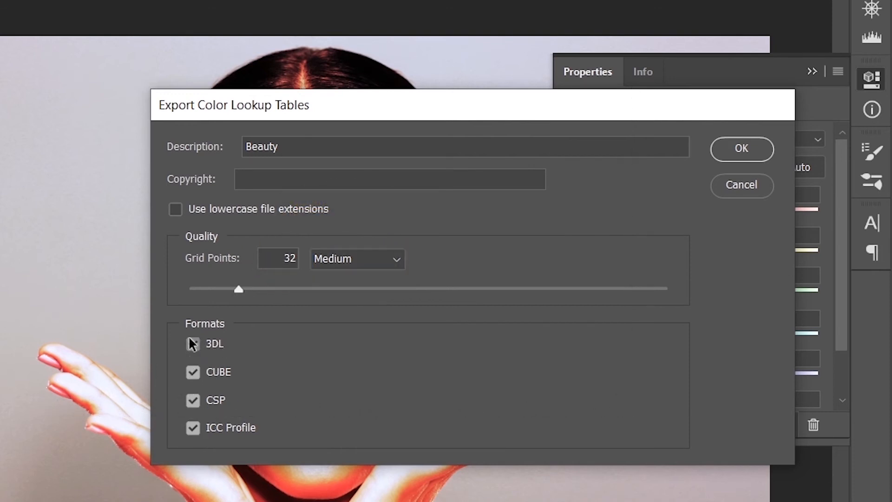
click(193, 400)
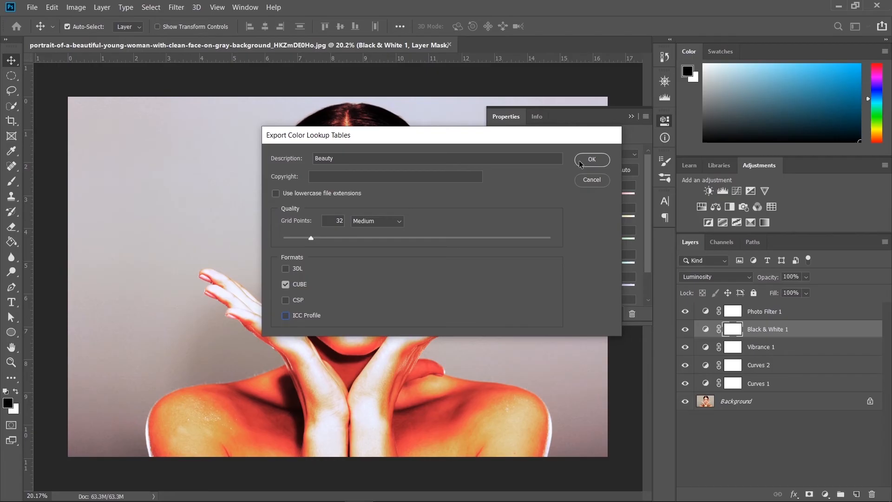
click(742, 149)
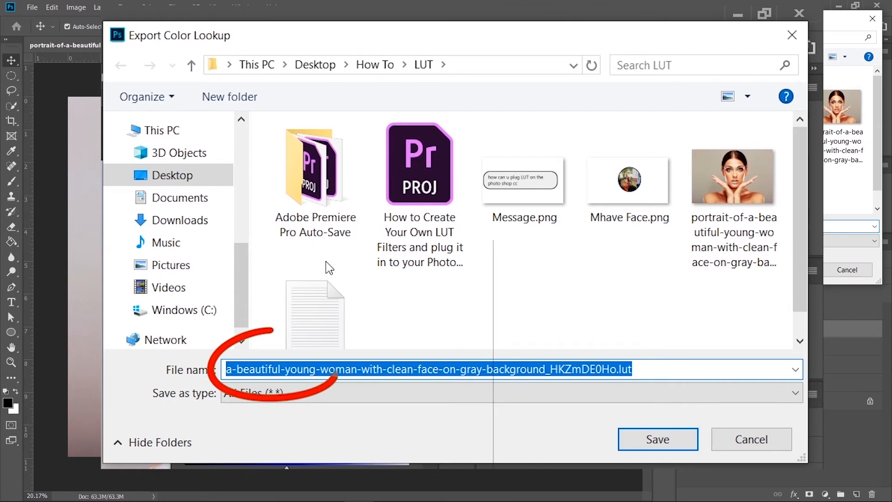
Step: Save the exported color lookup in the LUT folder under the file name Coolbeauty
text(Cool)
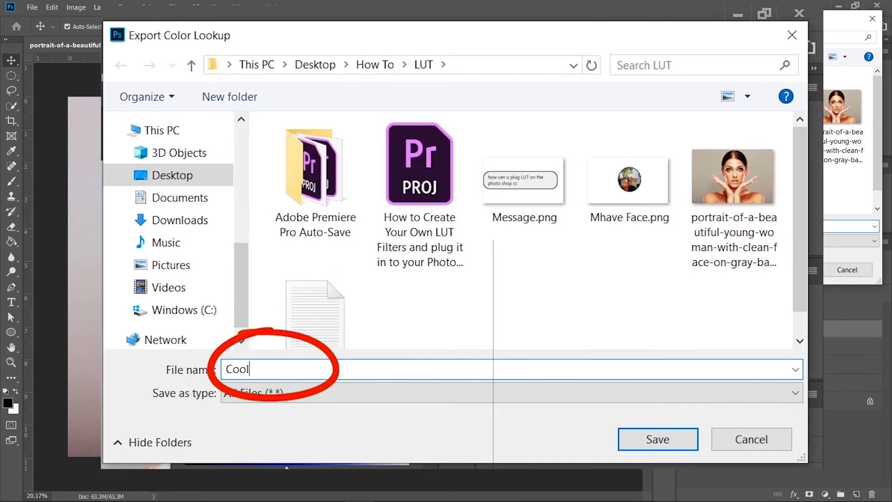
text(e bea)
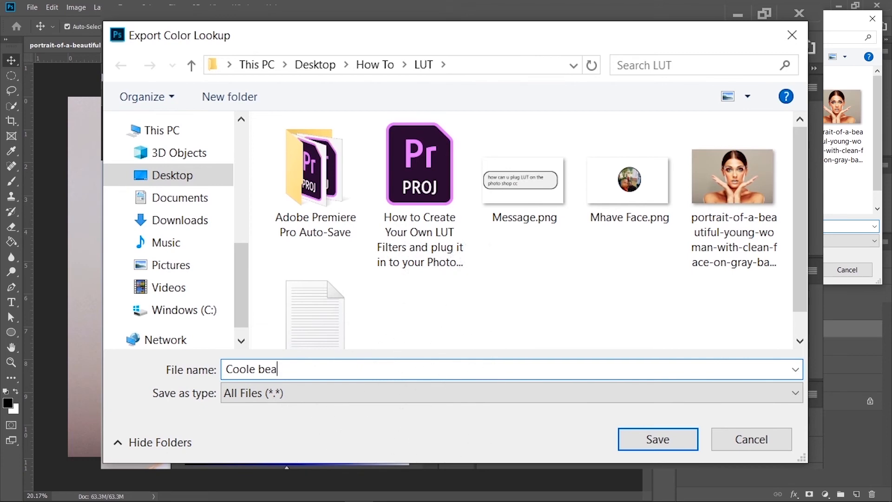
text(uty)
click(646, 440)
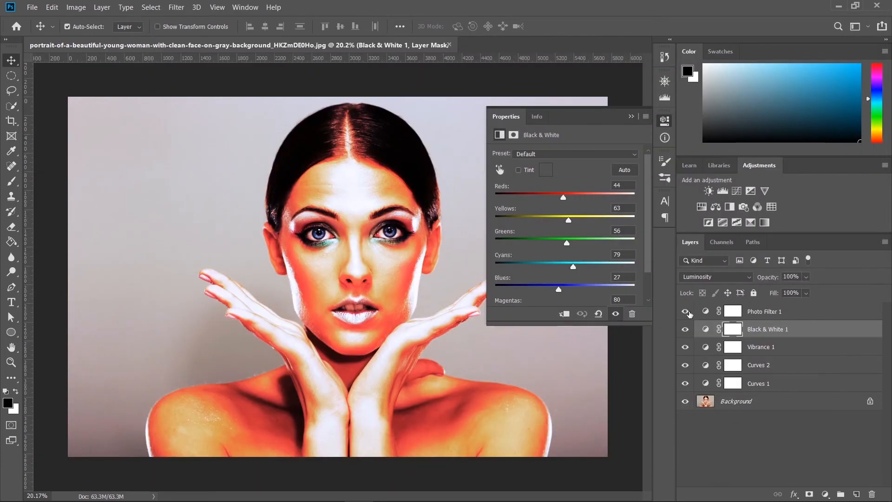
Step: Group all five adjustment layers from Photo Filter 1 to Curves 1, check the group's contents and collapse it
click(795, 314)
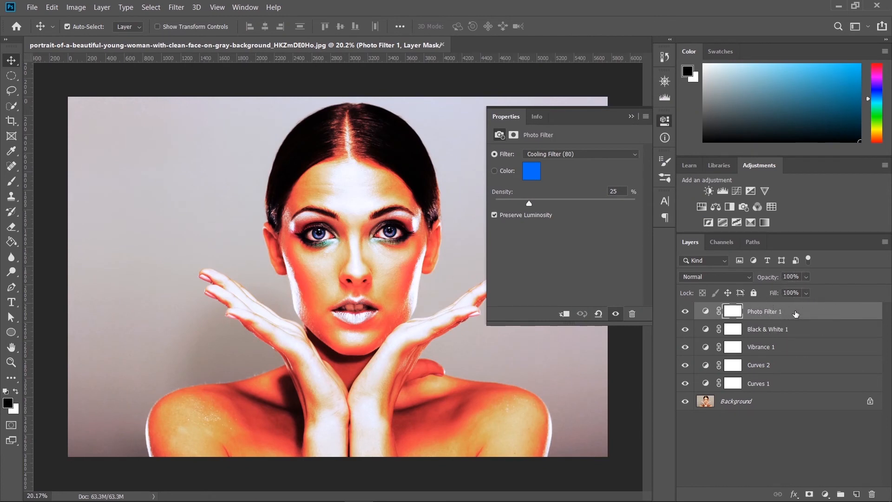
shift+click(795, 329)
shift+click(795, 347)
shift+click(795, 366)
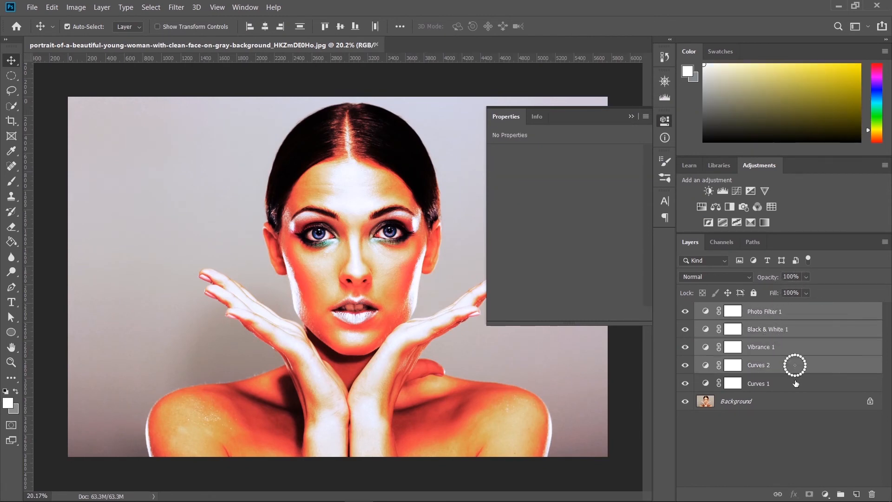
shift+click(796, 382)
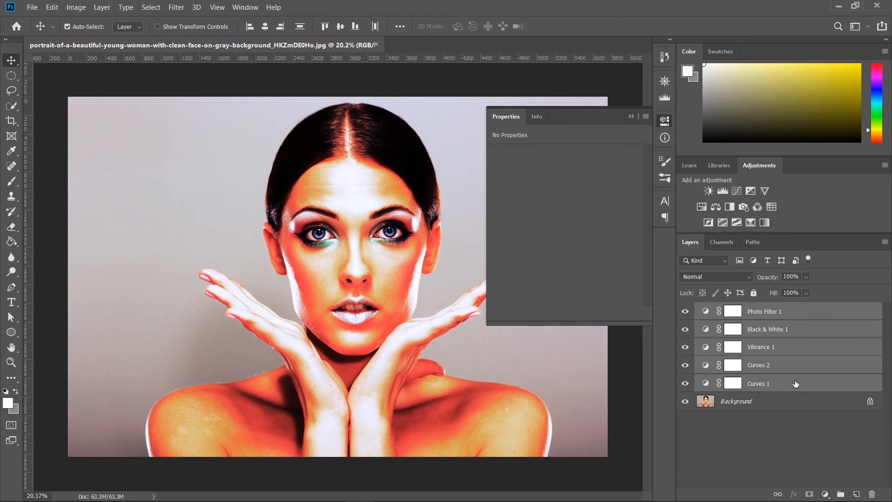
key(ctrl+g)
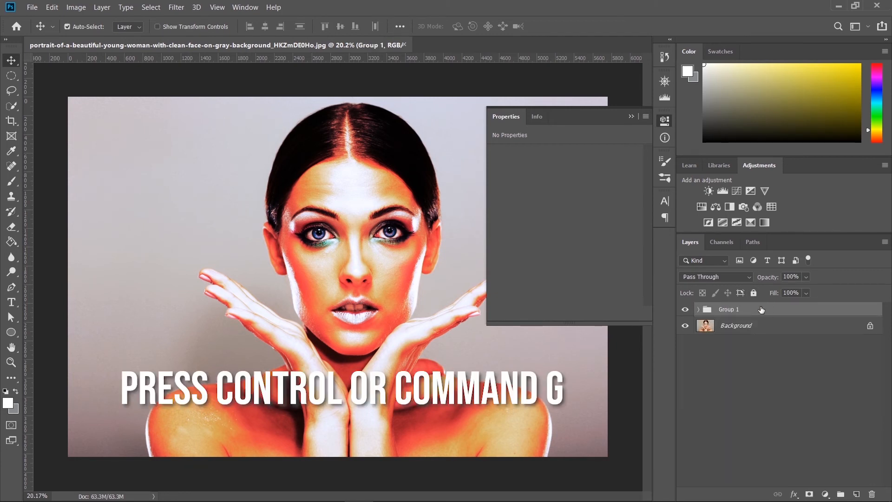
click(699, 309)
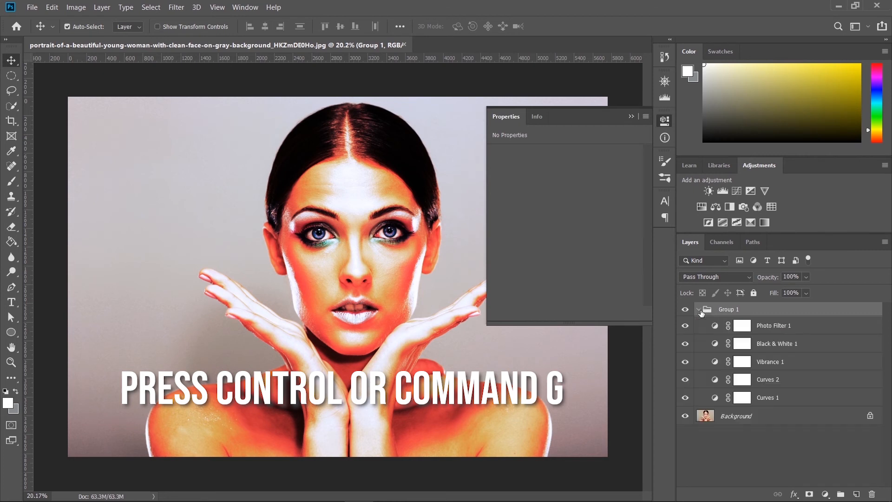
click(699, 309)
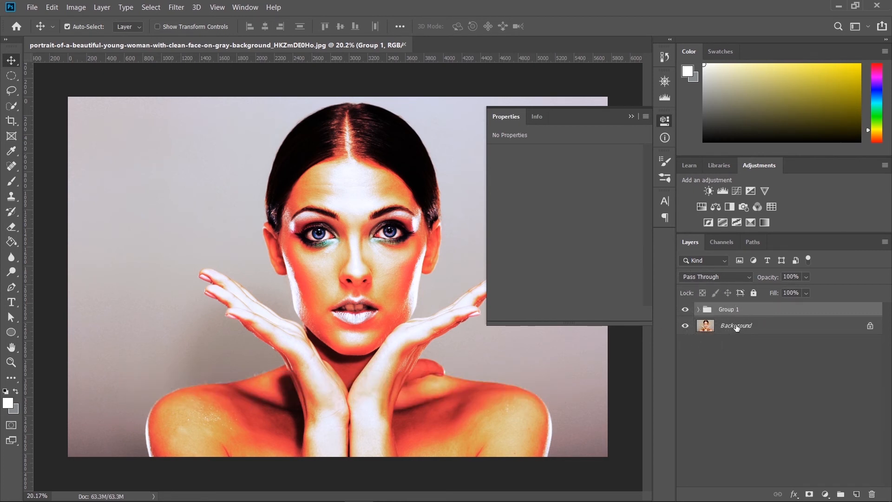
Step: Add a Color Lookup adjustment layer above the group and load Coolbeauty.CUBE as its 3D LUT
click(826, 494)
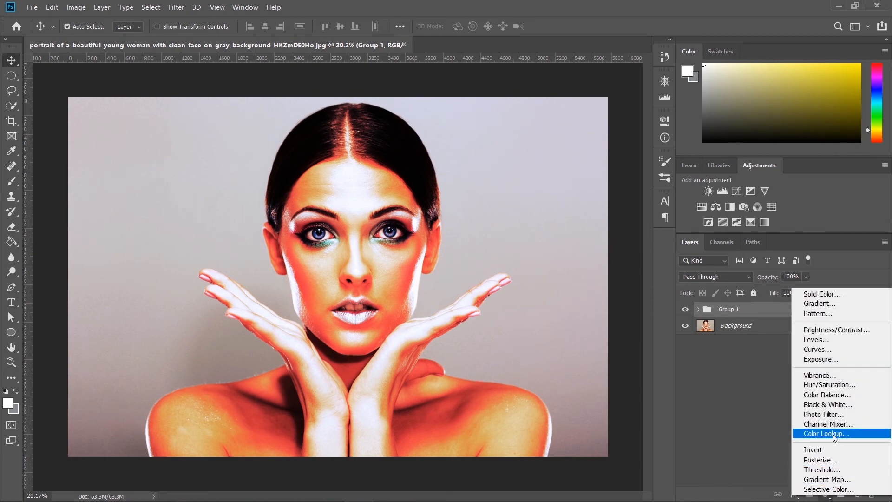
click(833, 434)
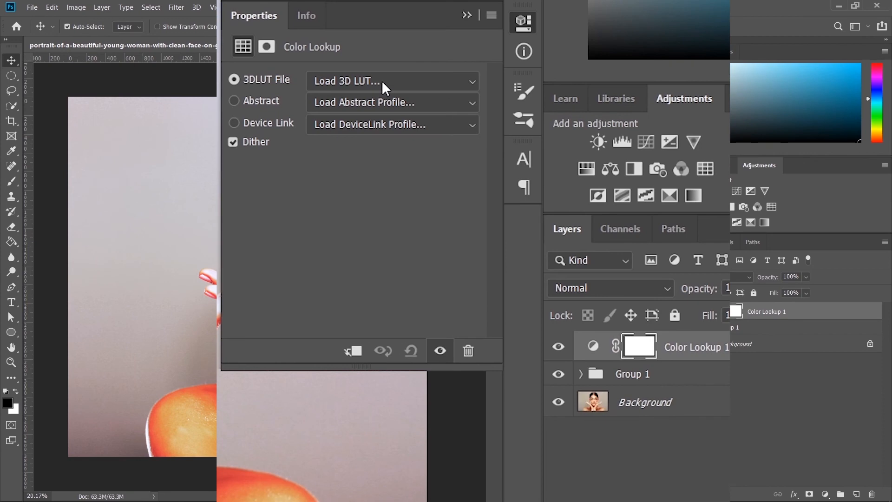
click(383, 81)
click(367, 102)
click(653, 209)
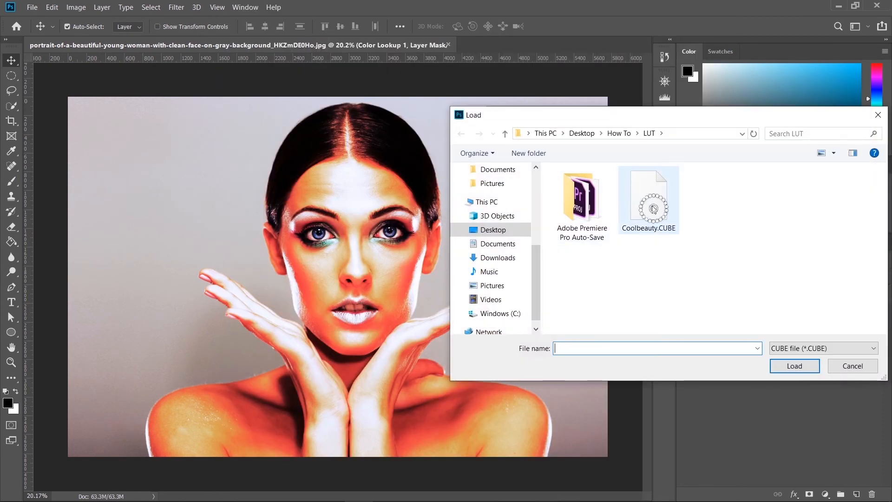
click(795, 366)
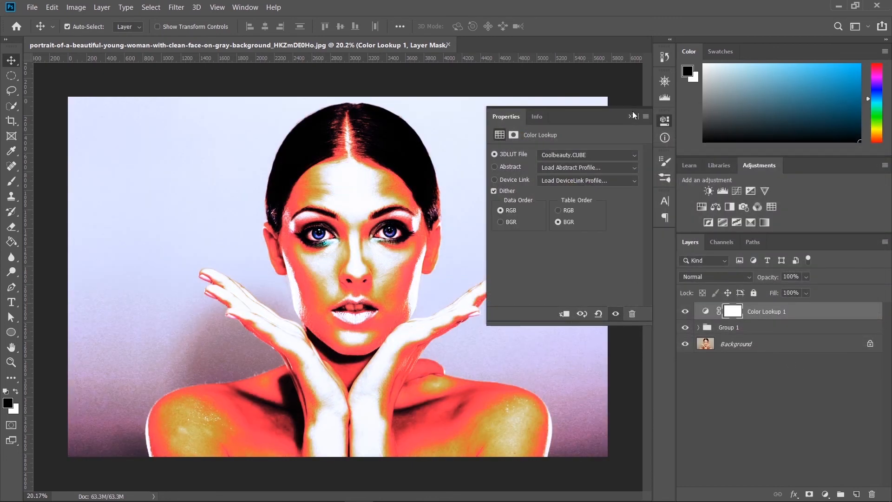
Step: Hide the group of adjustment layers and set the Color Lookup layer's opacity to 88%
click(685, 327)
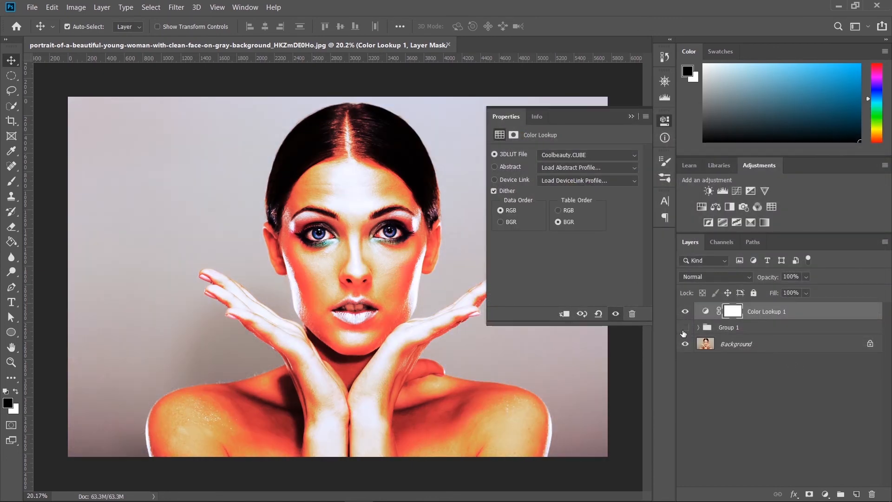
click(808, 278)
drag(816, 291, 749, 312)
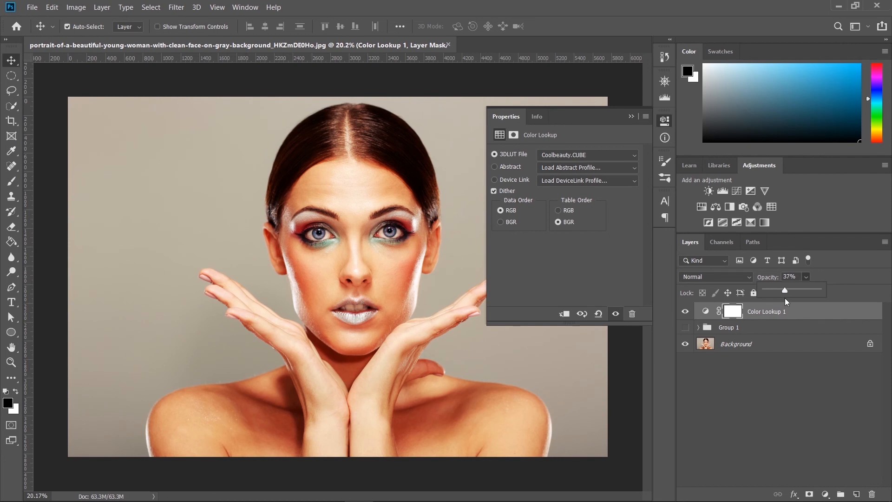
mouse_move(819, 286)
mouse_down()
mouse_move(824, 291)
mouse_move(813, 295)
mouse_up()
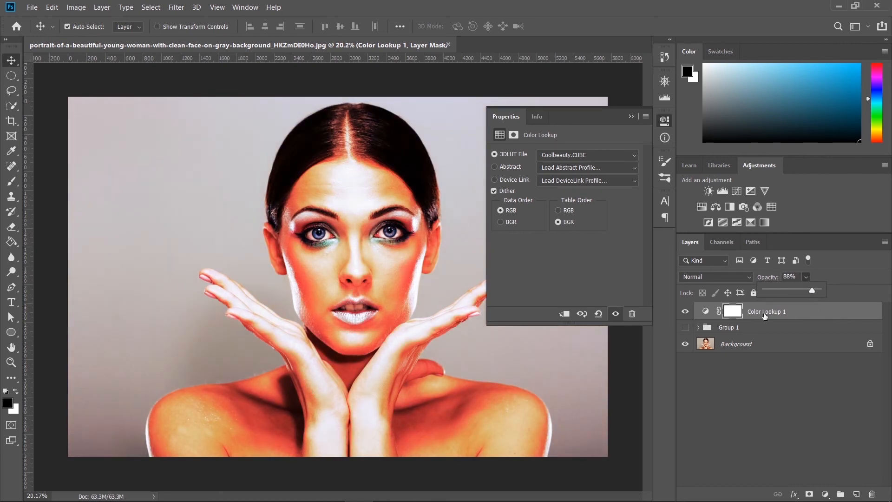
Step: Toggle the Color Lookup layer's visibility to compare the portrait with and without the LUT, leaving the layer shown
click(686, 329)
click(687, 313)
click(686, 312)
click(686, 312)
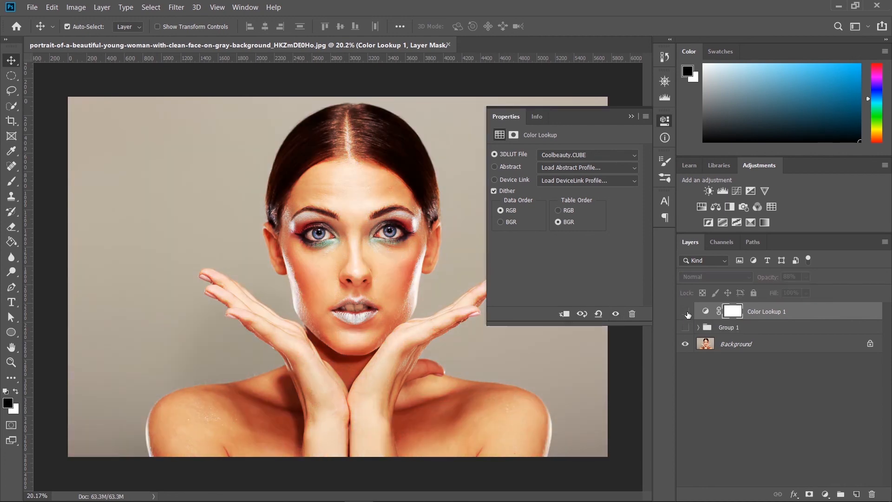
click(687, 312)
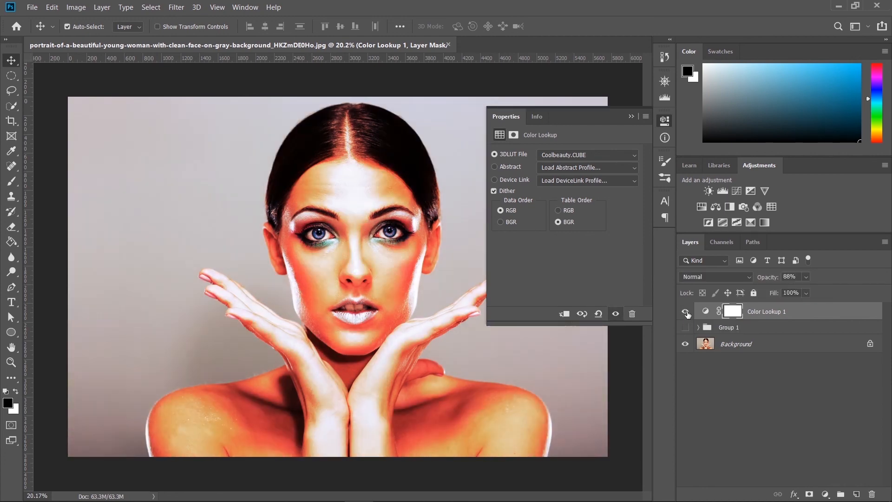
Step: Collapse the Color Lookup properties and compare the adjustment group with the LUT layer, ending with the group hidden and the LUT shown
click(631, 117)
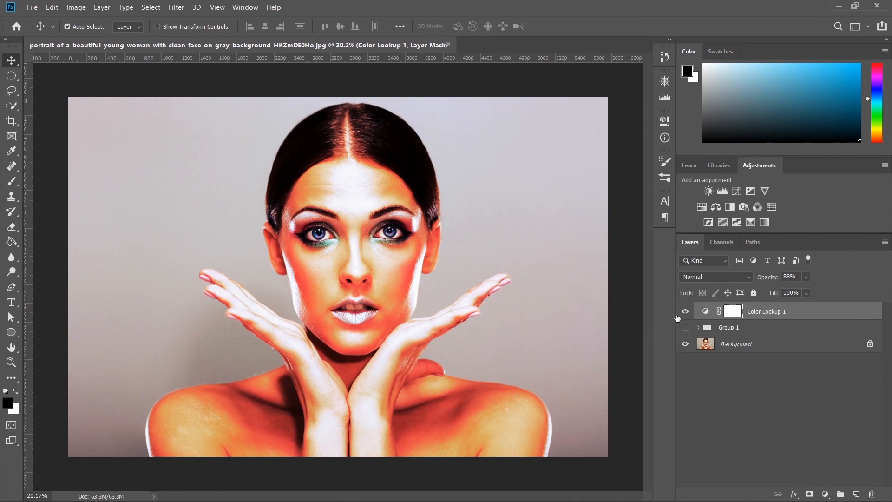
click(686, 328)
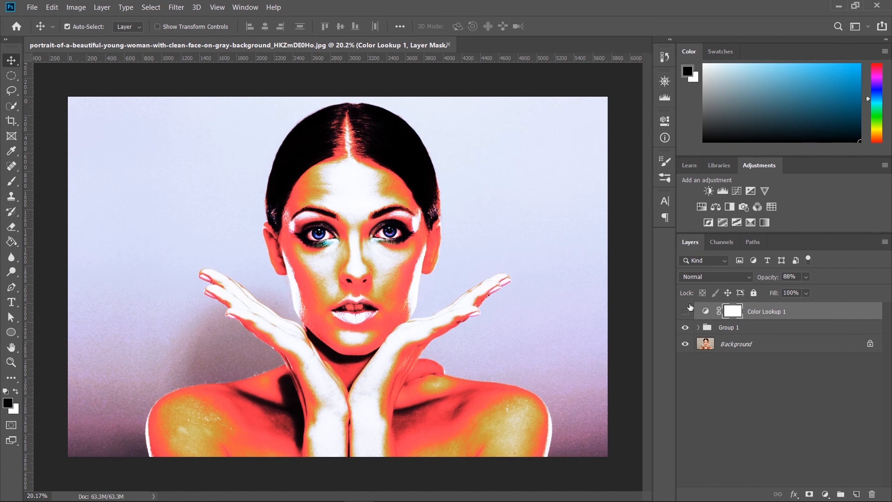
click(686, 311)
click(685, 311)
click(685, 328)
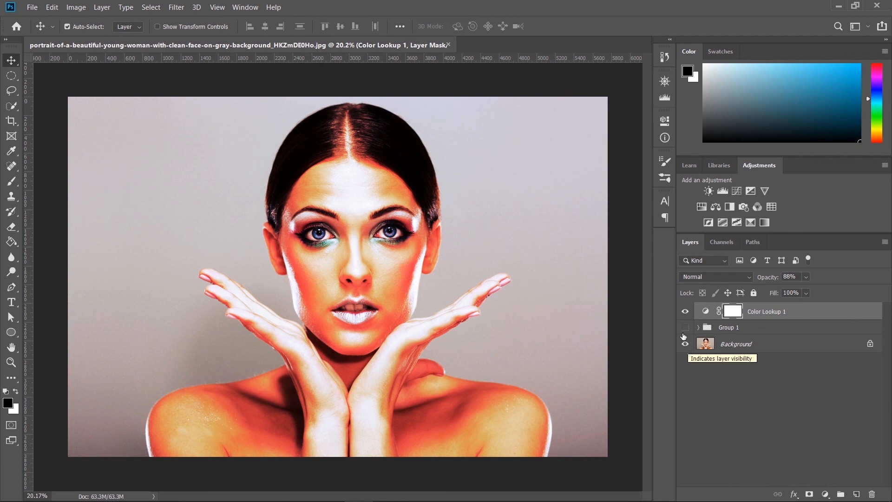
Step: Switch the Color Lookup layer off and on repeatedly to compare the original portrait with the LUT grade, ending with it on
click(686, 311)
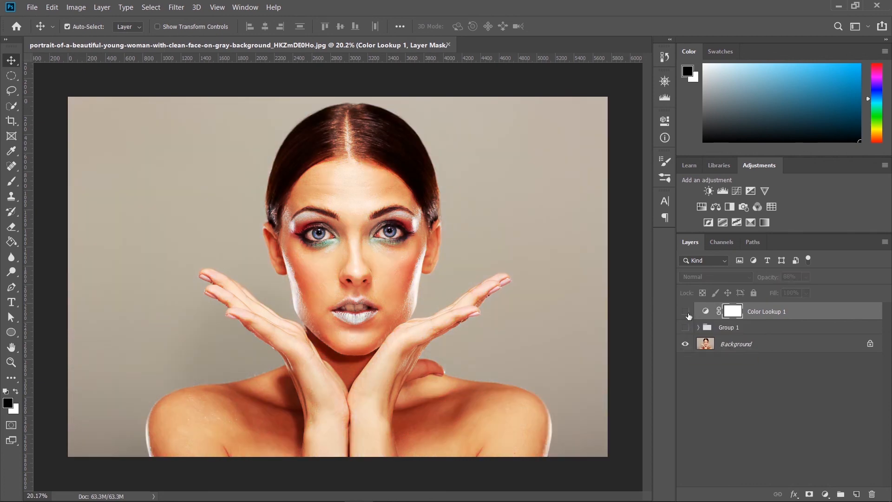
click(686, 312)
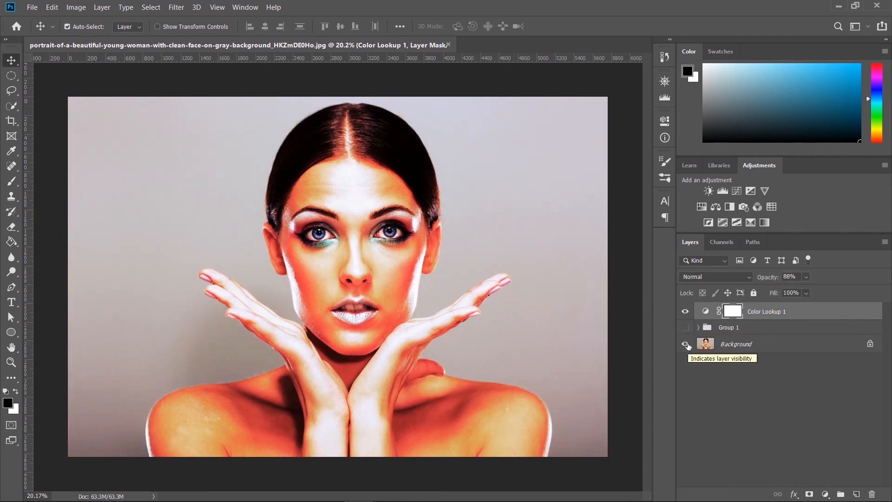
click(687, 313)
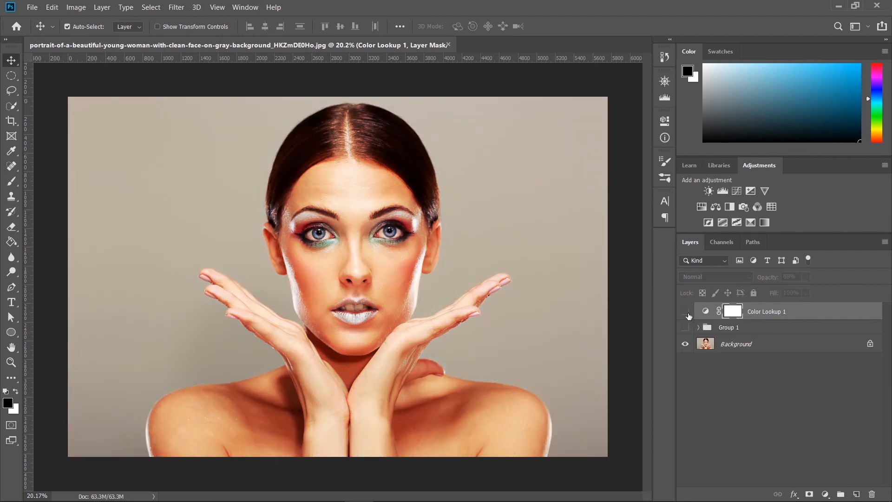
click(687, 314)
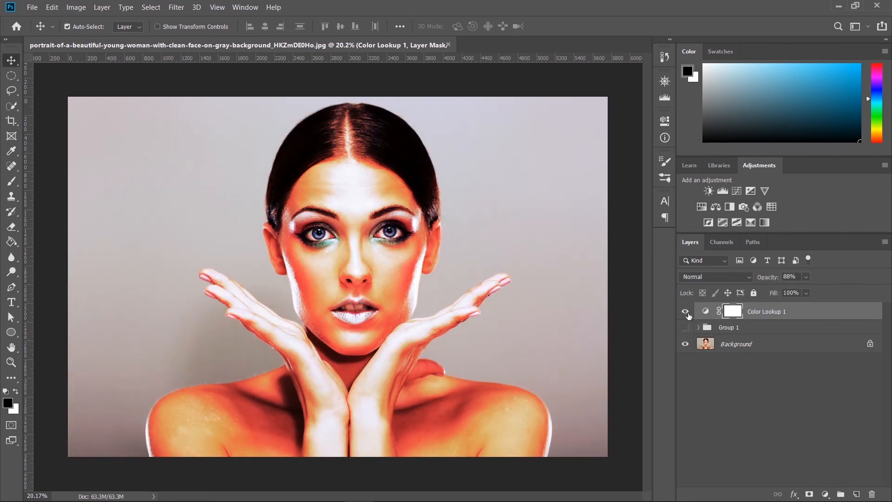
click(685, 311)
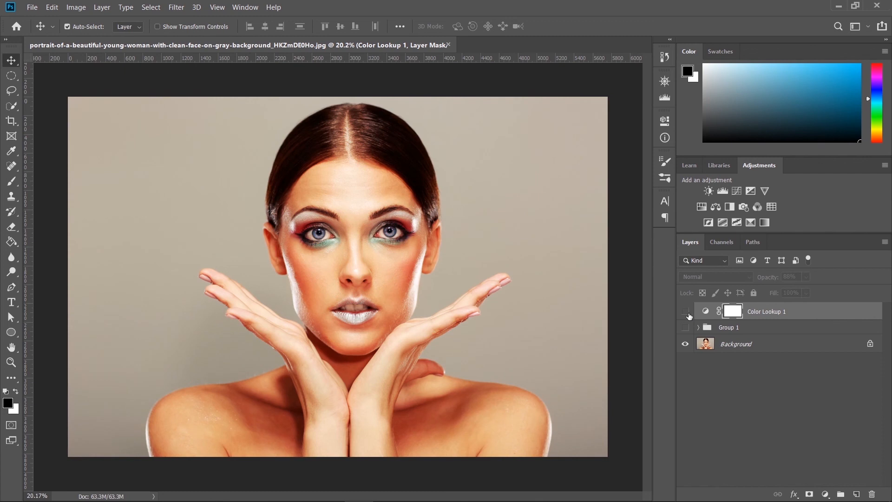
click(686, 312)
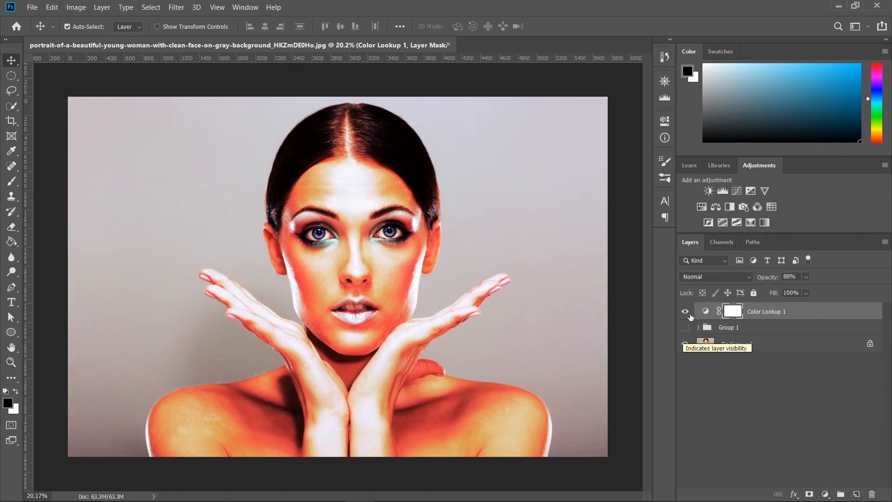
click(688, 314)
click(687, 312)
click(688, 313)
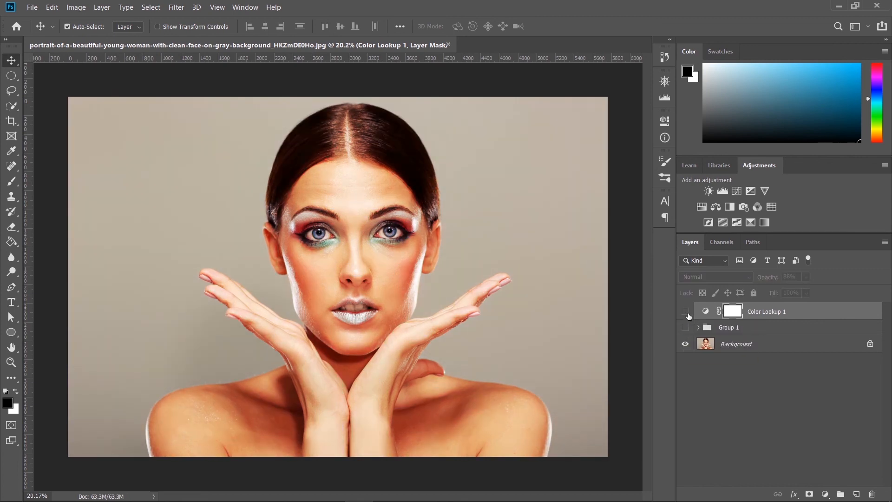
click(688, 313)
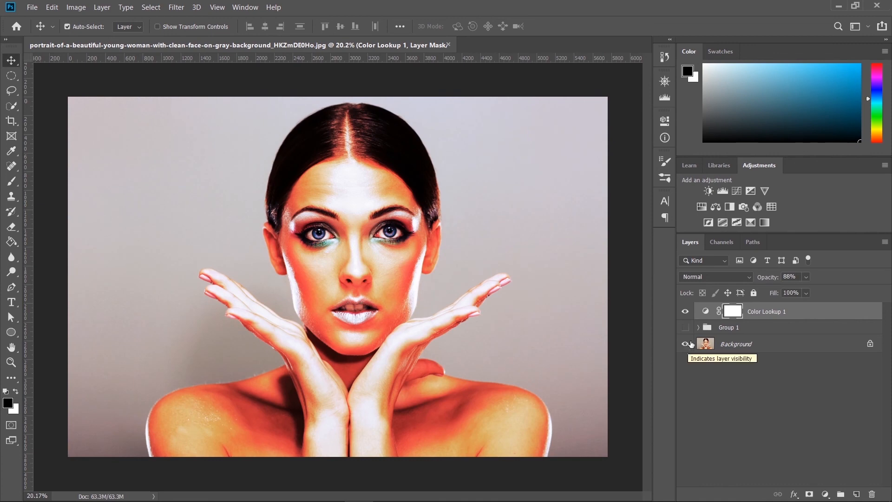